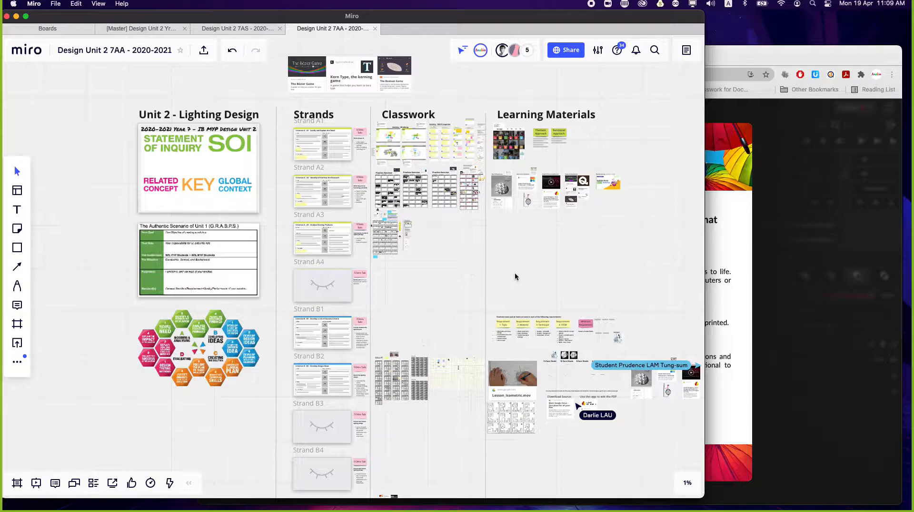
Examine the 12-, 10-, 8-, 6- and 4-face shade templates in the board's Learning Materials section
scroll(518, 276, down, 5)
scroll(518, 276, right, 5)
scroll(518, 276, down, 3)
scroll(518, 276, right, 5)
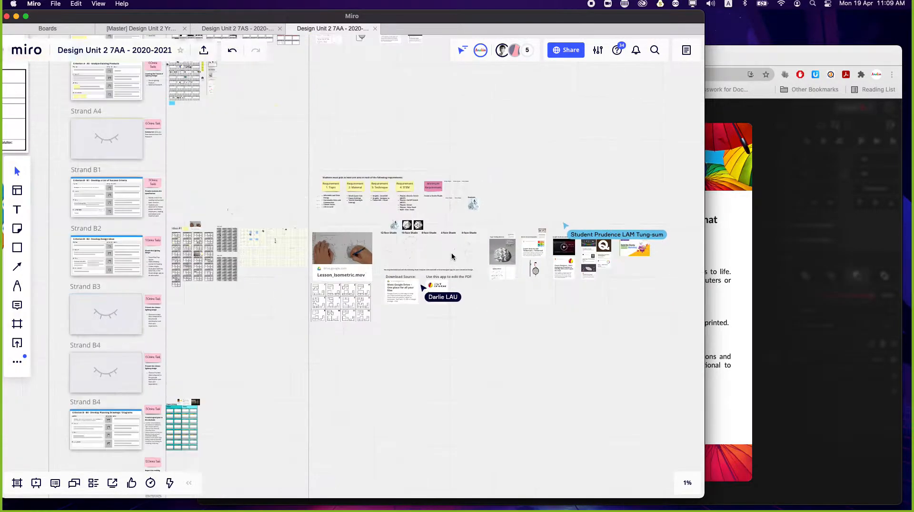
scroll(452, 257, up, 6)
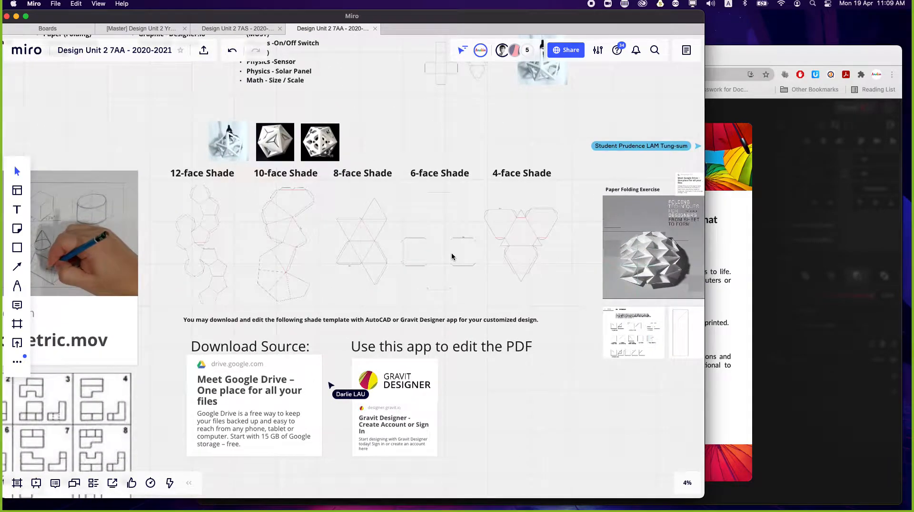
scroll(452, 258, down, 1)
scroll(452, 257, right, 1)
scroll(377, 241, up, 3)
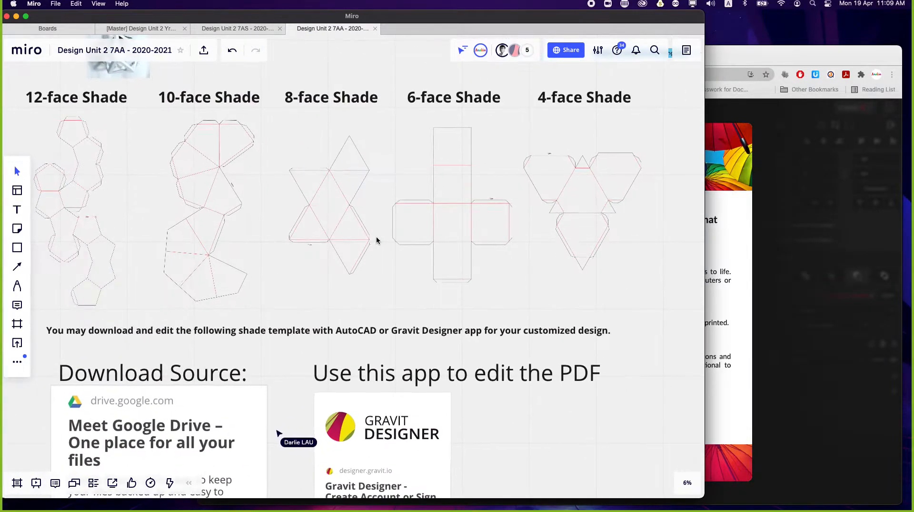
scroll(377, 240, up, 1)
scroll(376, 241, left, 1)
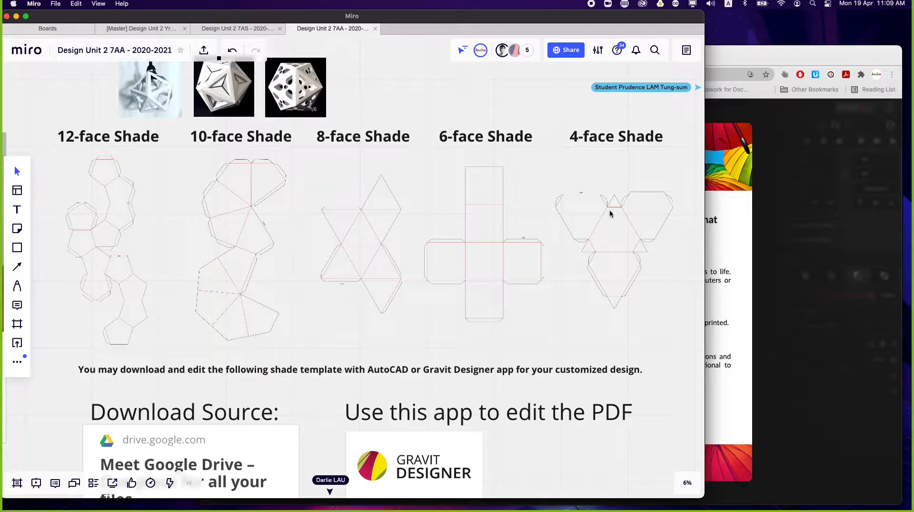
scroll(612, 211, up, 5)
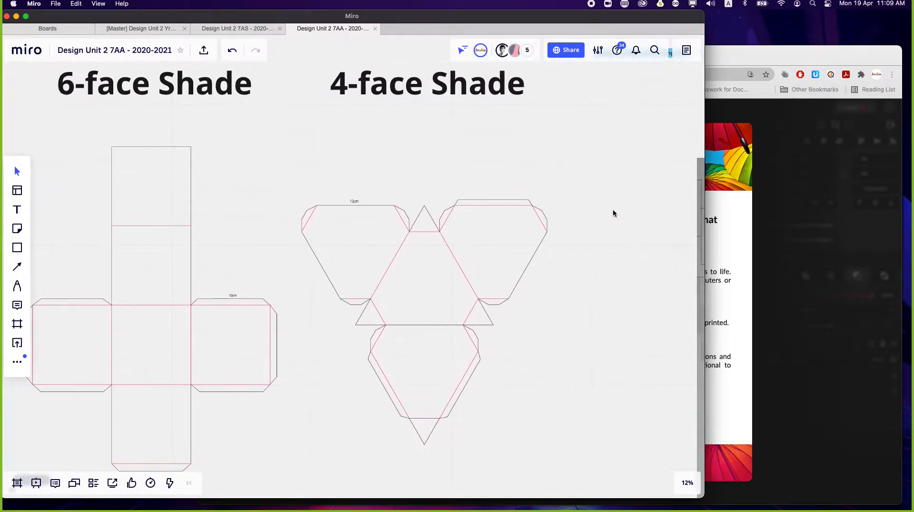
scroll(423, 234, down, 5)
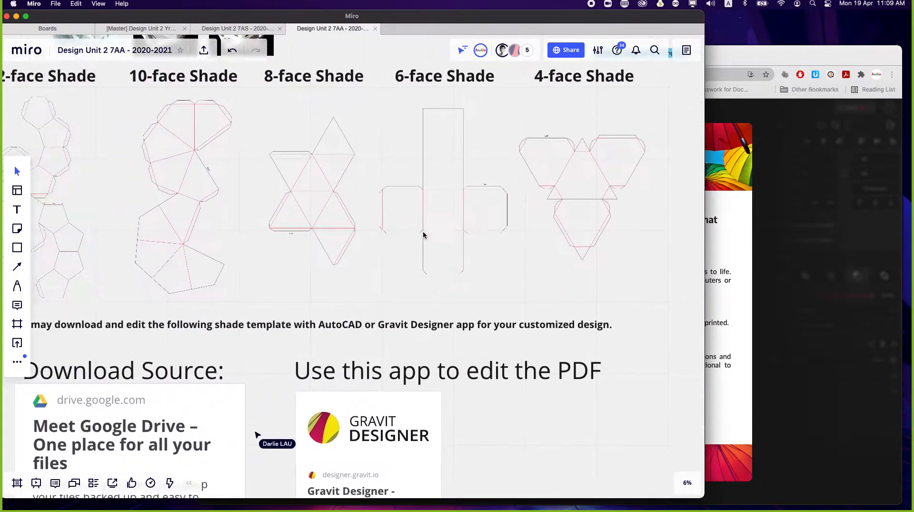
Open the Google Drive link under Download Source and go into the For Gravit Designer (PDF) folder
scroll(423, 234, down, 5)
scroll(423, 235, left, 5)
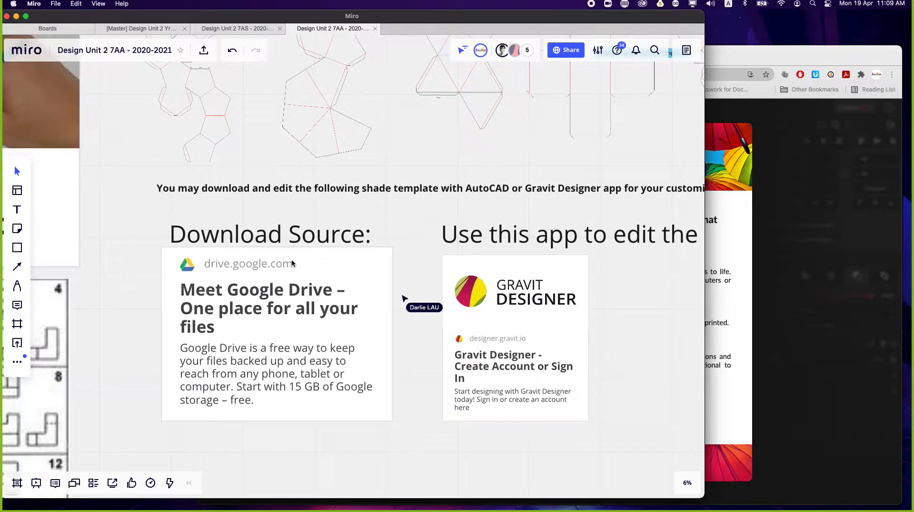
click(260, 314)
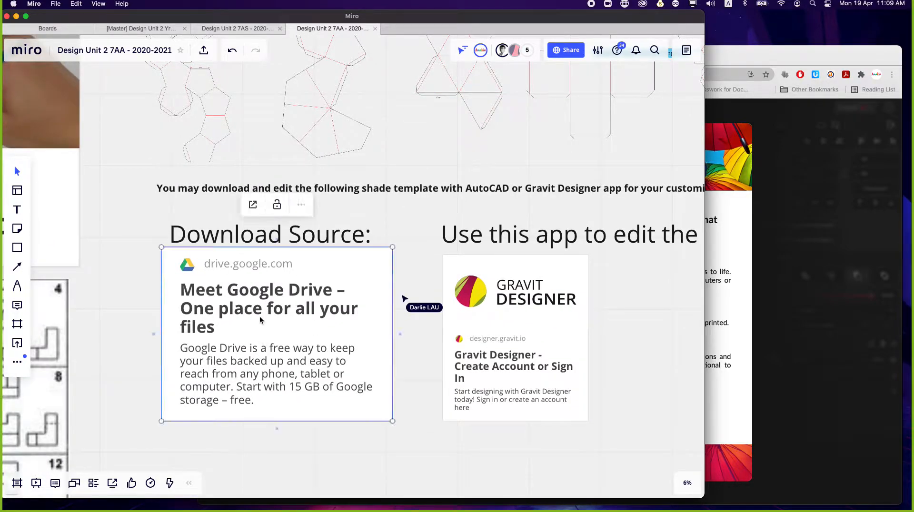
click(253, 207)
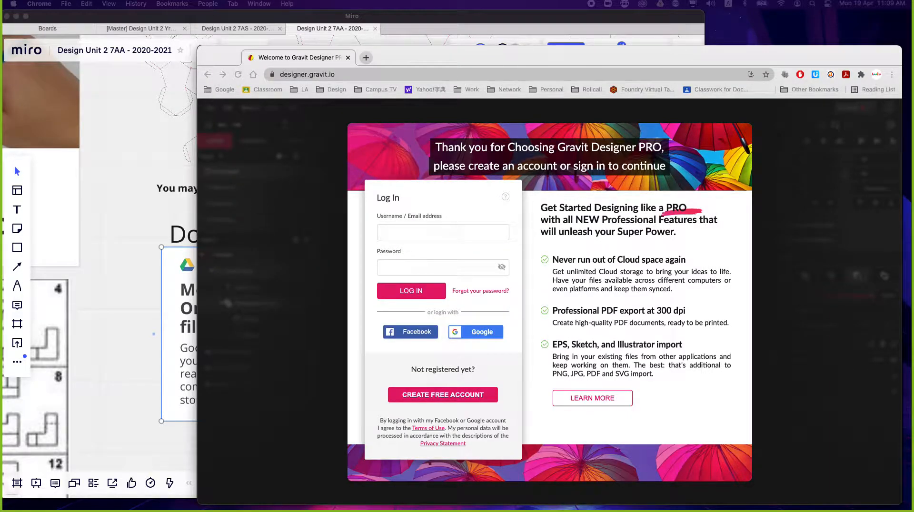
drag(3, 42, 511, 41)
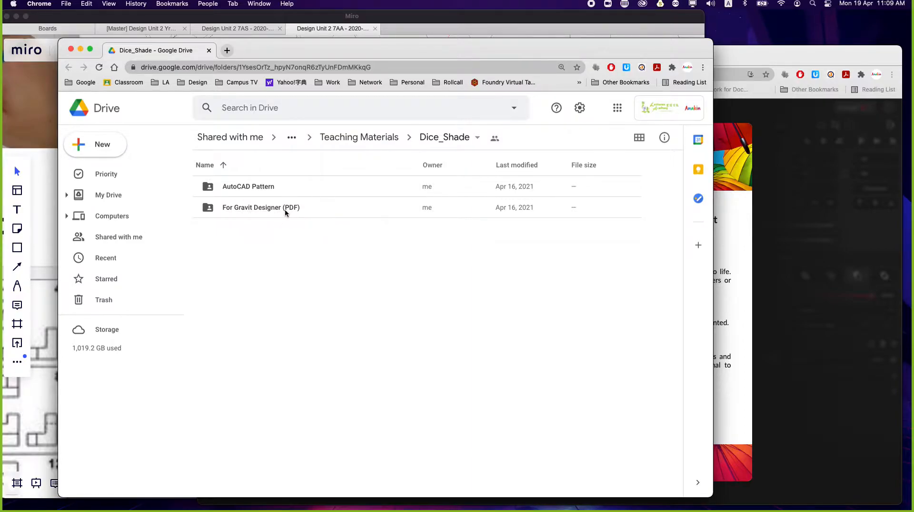
double_click(271, 208)
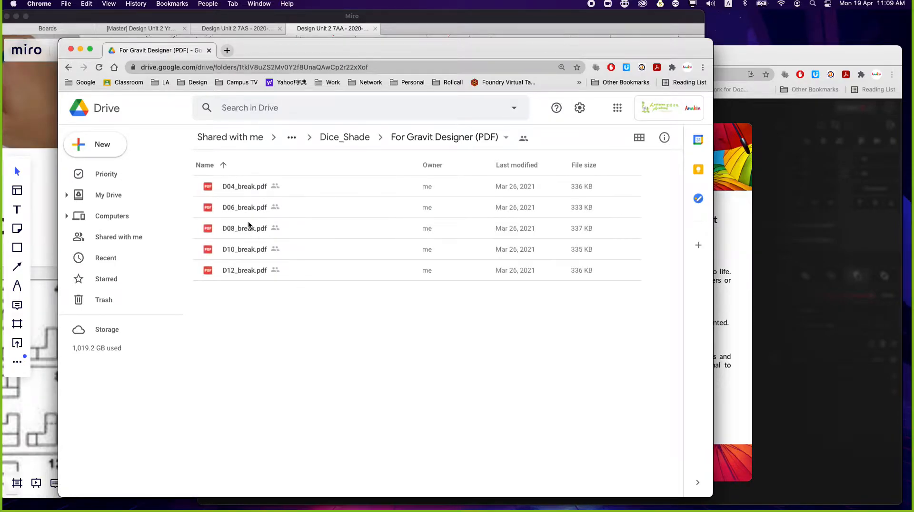
Check the shade templates on the Miro board, then download D04_break.pdf from the Drive folder
drag(297, 46, 537, 46)
click(524, 23)
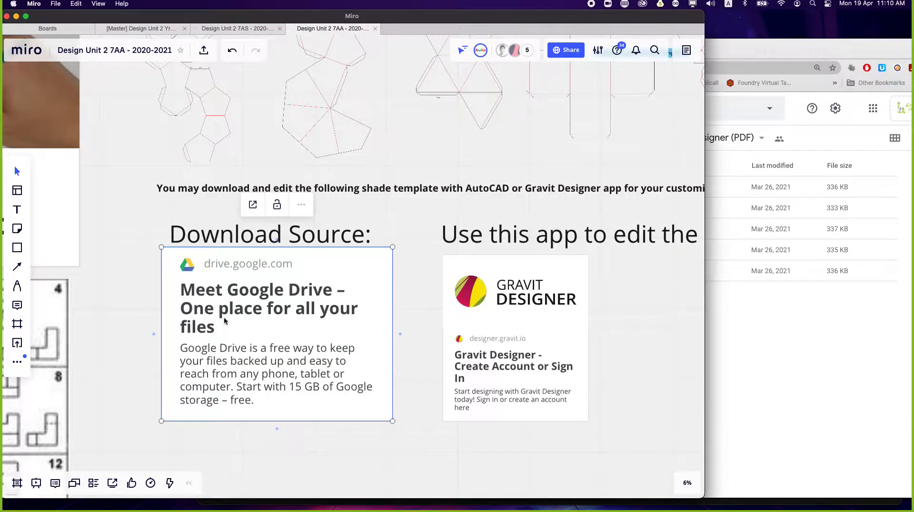
scroll(454, 189, up, 5)
scroll(454, 189, right, 3)
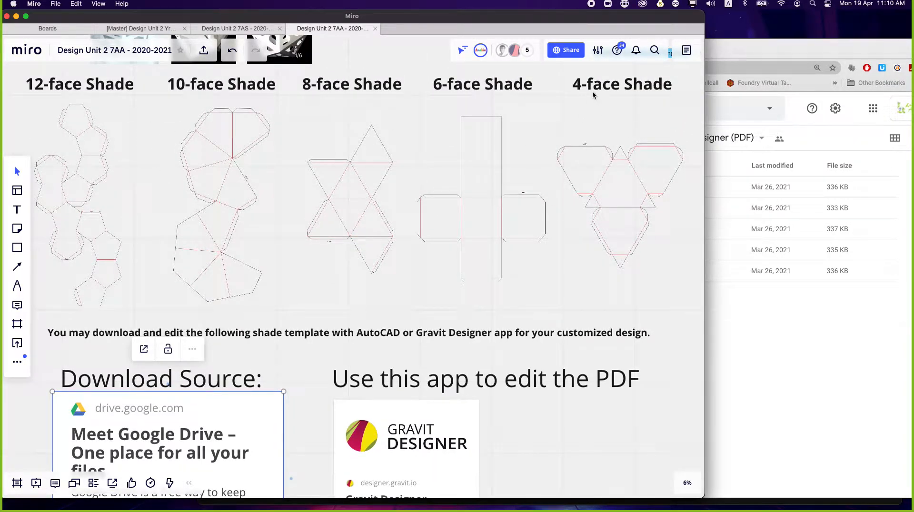
click(751, 45)
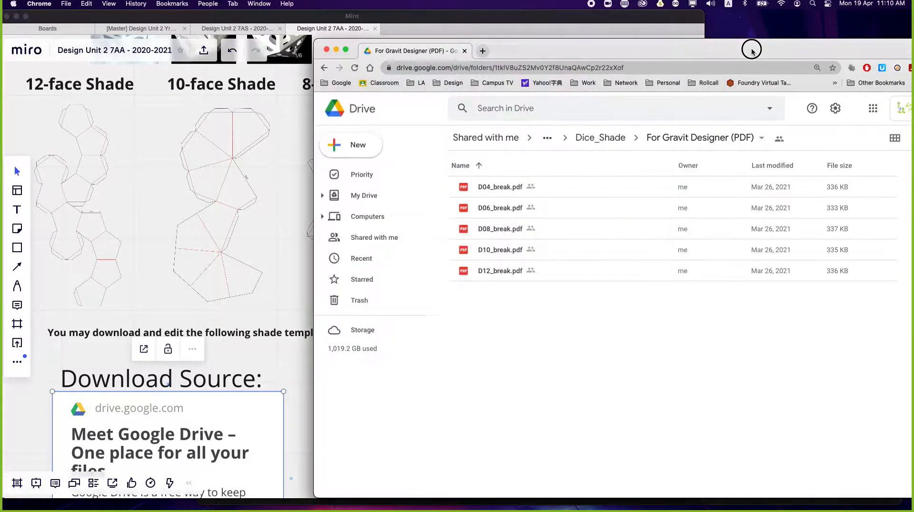
drag(741, 45, 713, 42)
click(494, 181)
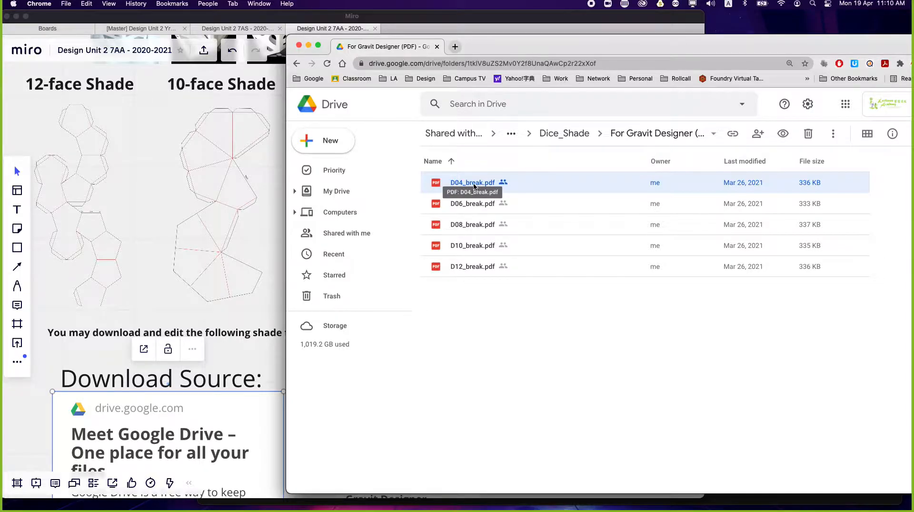
right_click(474, 186)
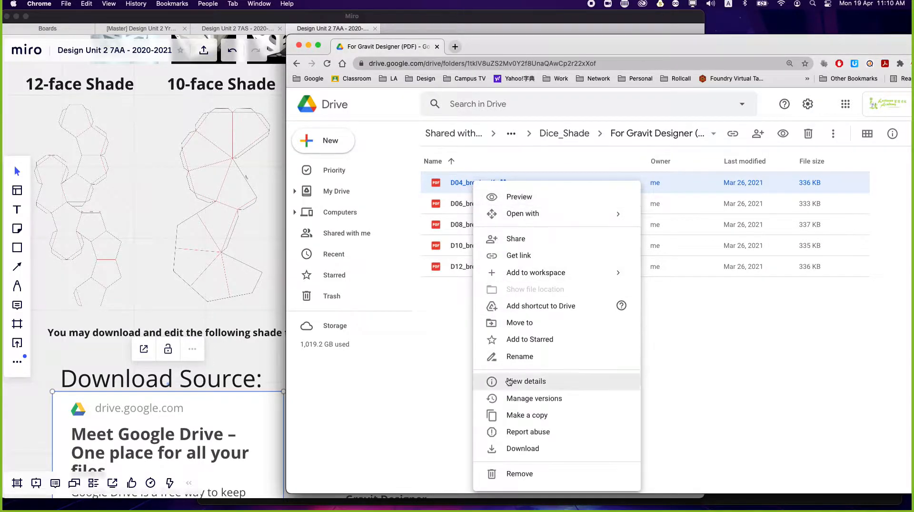
click(534, 451)
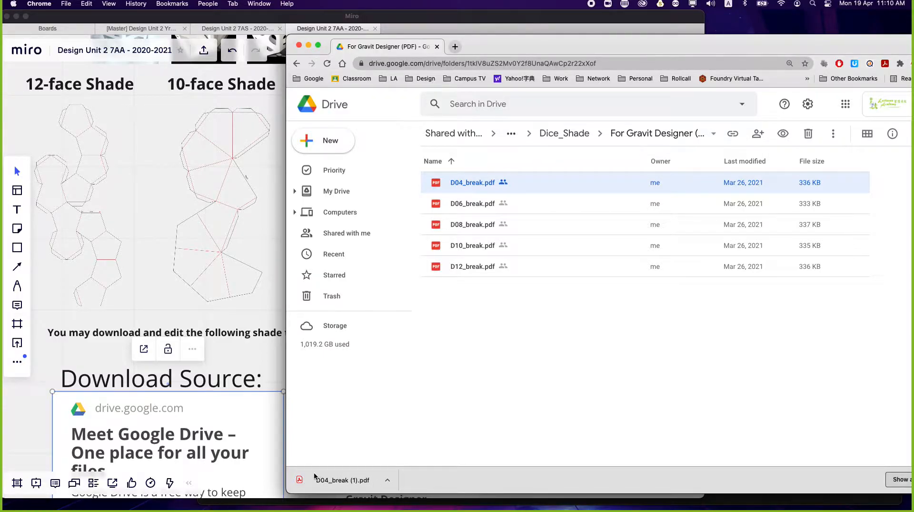
Show the downloaded D04_break (1).pdf in Finder and close the Downloads window
click(388, 480)
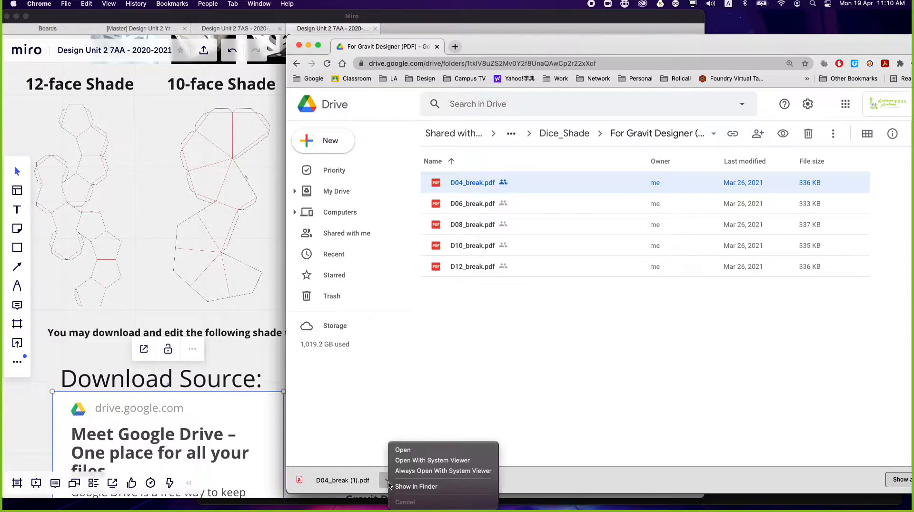
click(419, 486)
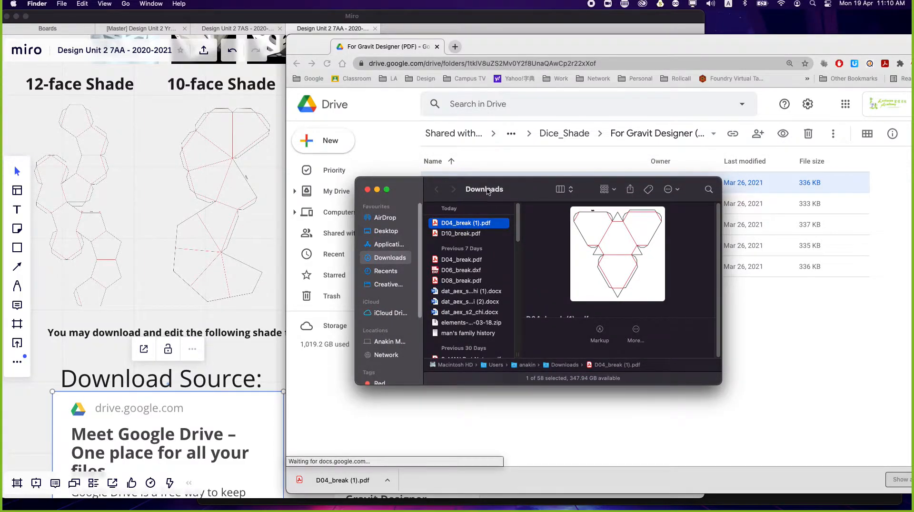
click(367, 190)
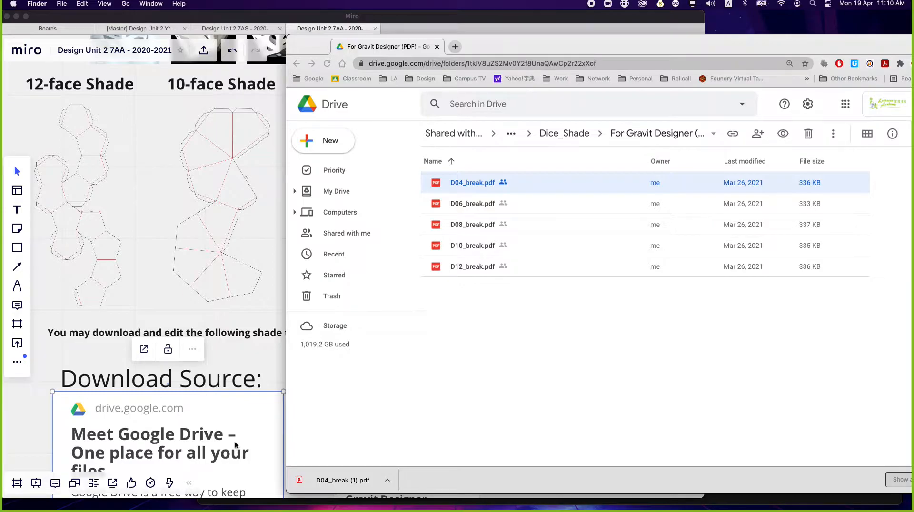
Switch to the Gravit Designer page and sign in with the school Google account
drag(500, 46, 499, 132)
click(295, 127)
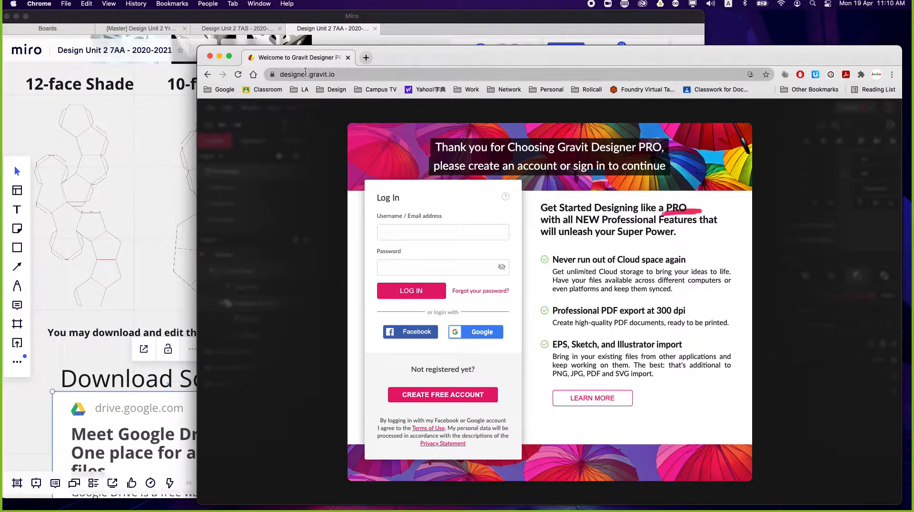
click(339, 75)
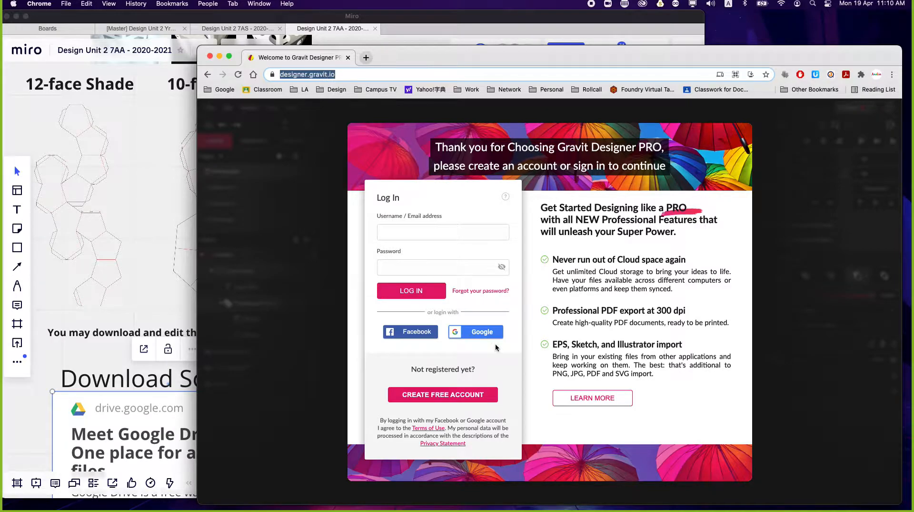
click(547, 334)
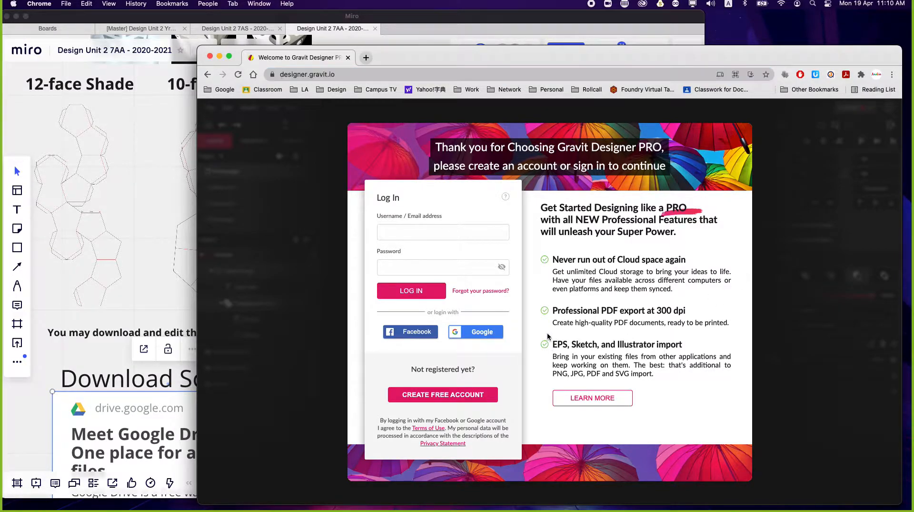
scroll(473, 314, up, 5)
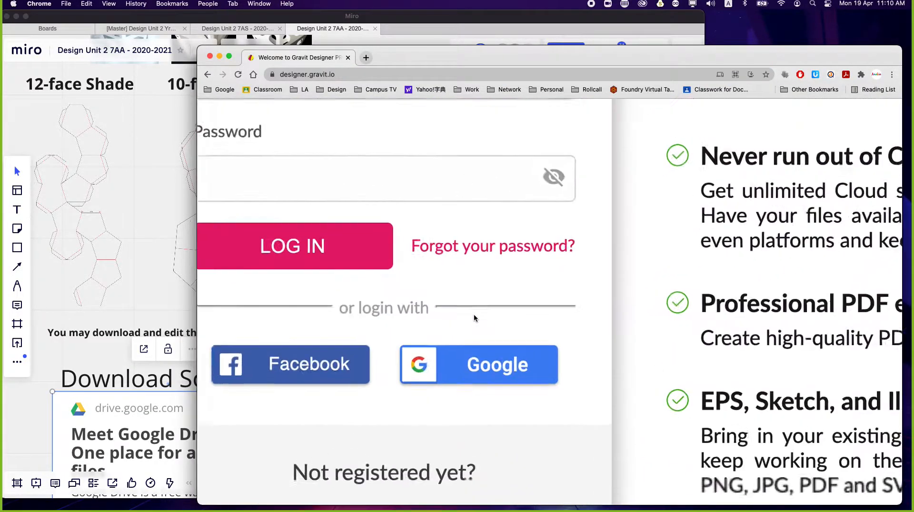
click(486, 377)
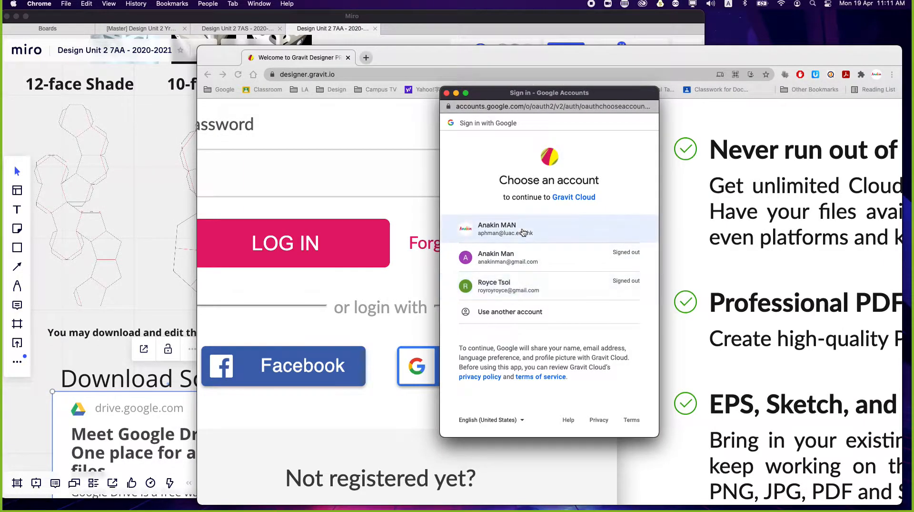
click(512, 233)
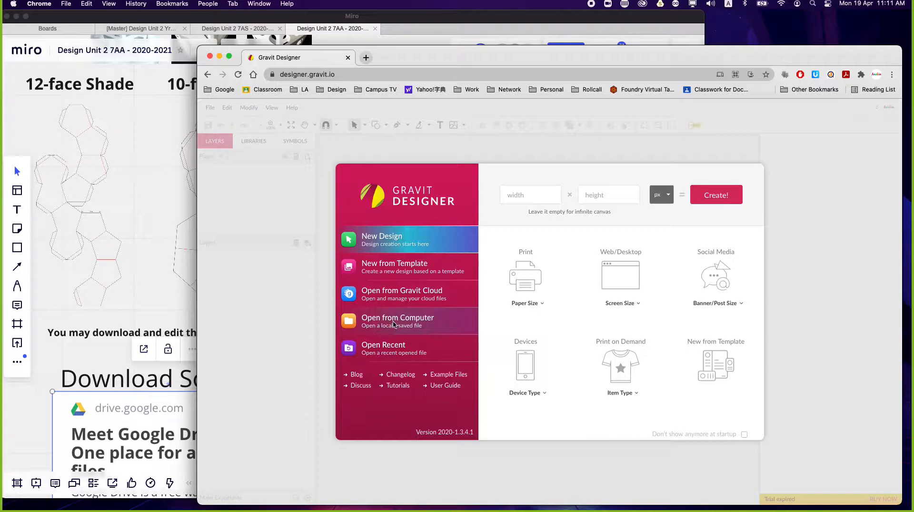
Open the downloaded D04_break (1).pdf from the computer in Gravit Designer
click(394, 328)
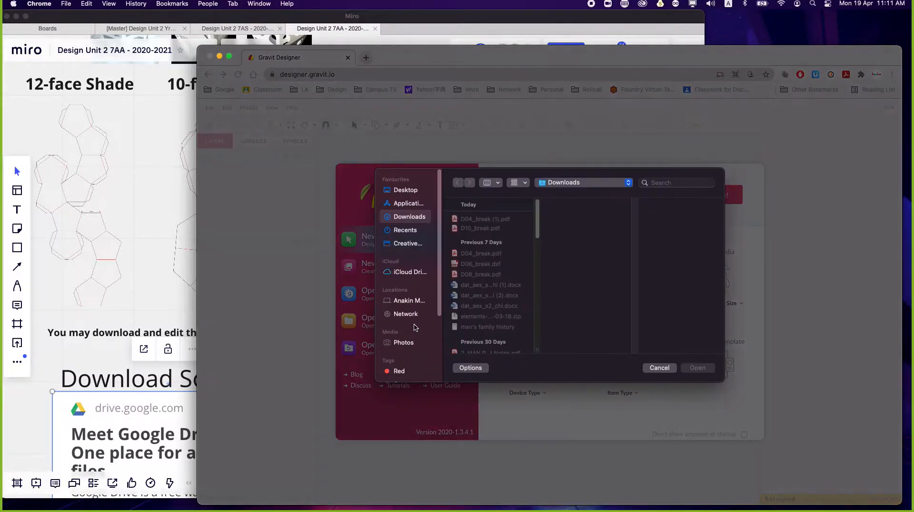
double_click(487, 220)
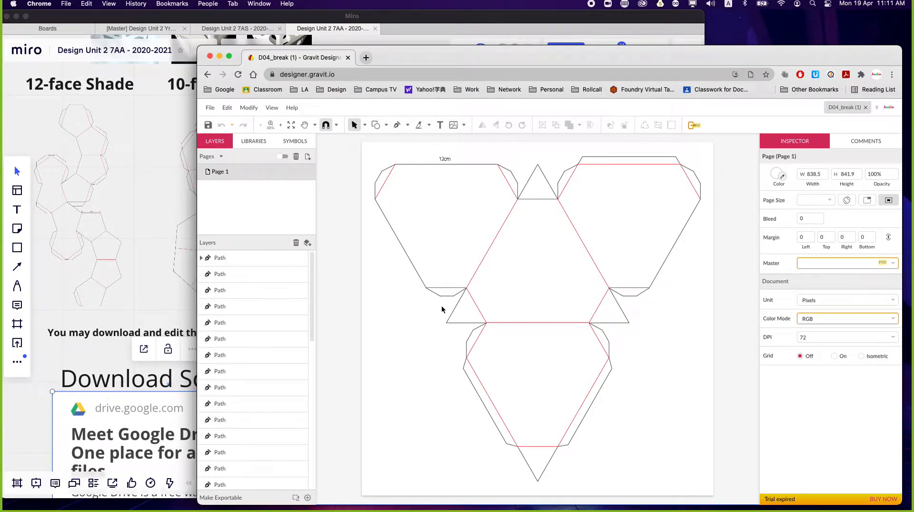
drag(727, 496, 371, 146)
click(746, 388)
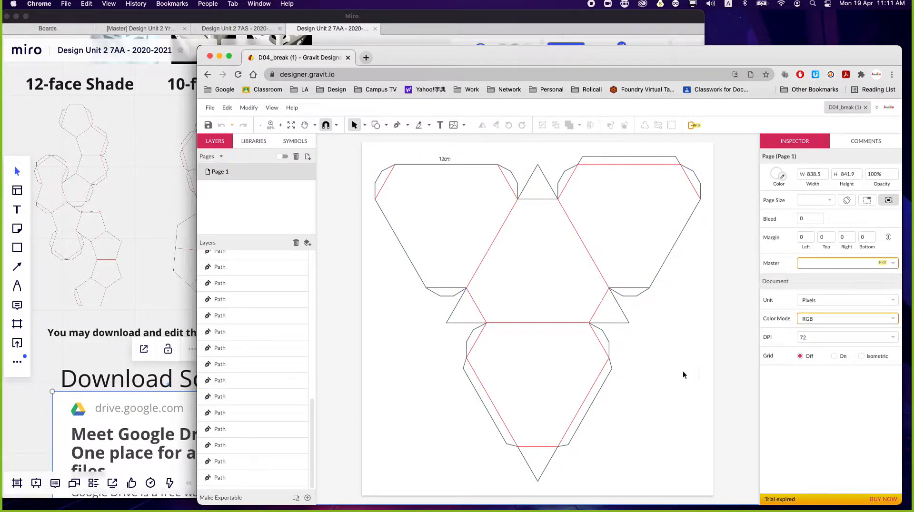
Try moving two of the template's red fold lines out of place and undo both moves
click(599, 310)
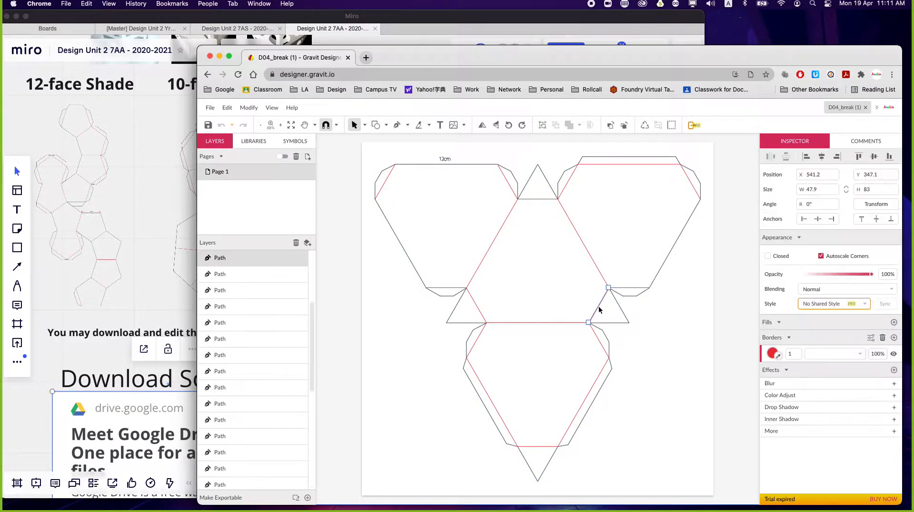
drag(598, 310, 638, 344)
drag(495, 241, 533, 274)
key(super+z)
key(super+z)
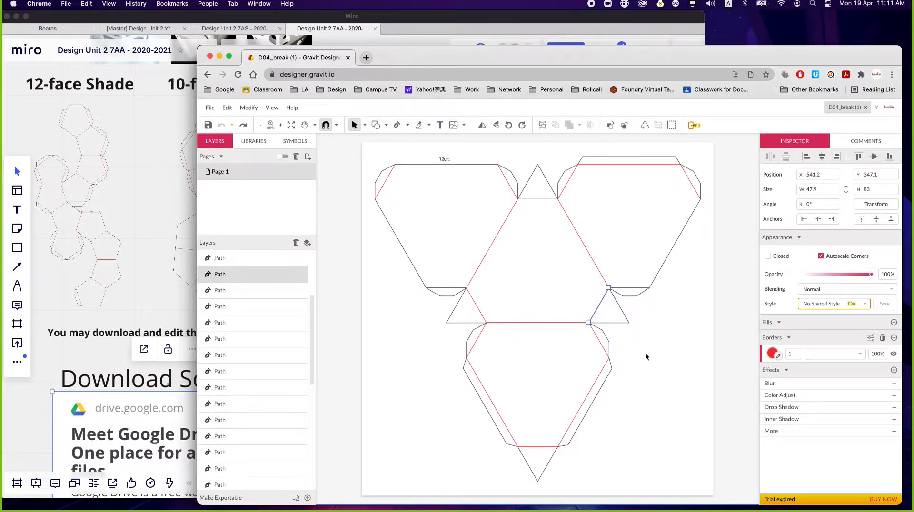
Group all the paths of the 4-face shade template and lock the group's layer
key(super+a)
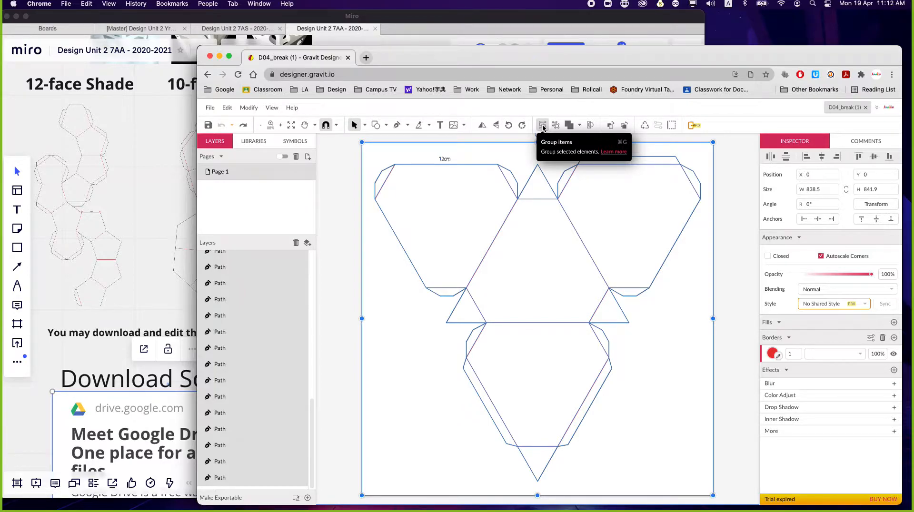
click(542, 126)
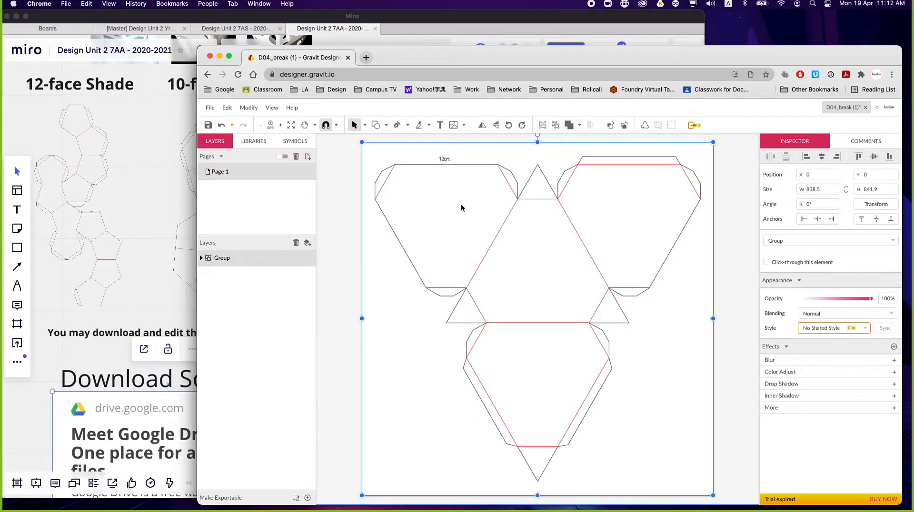
click(224, 261)
click(221, 261)
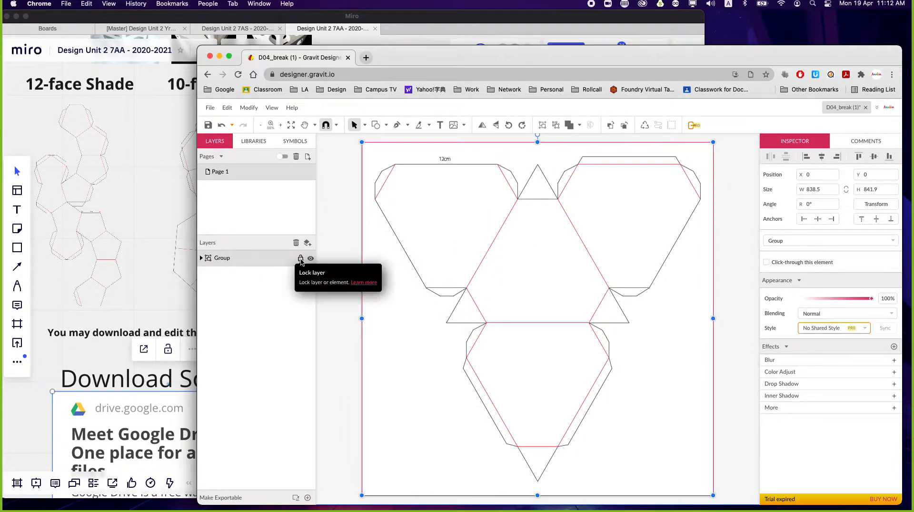
click(300, 260)
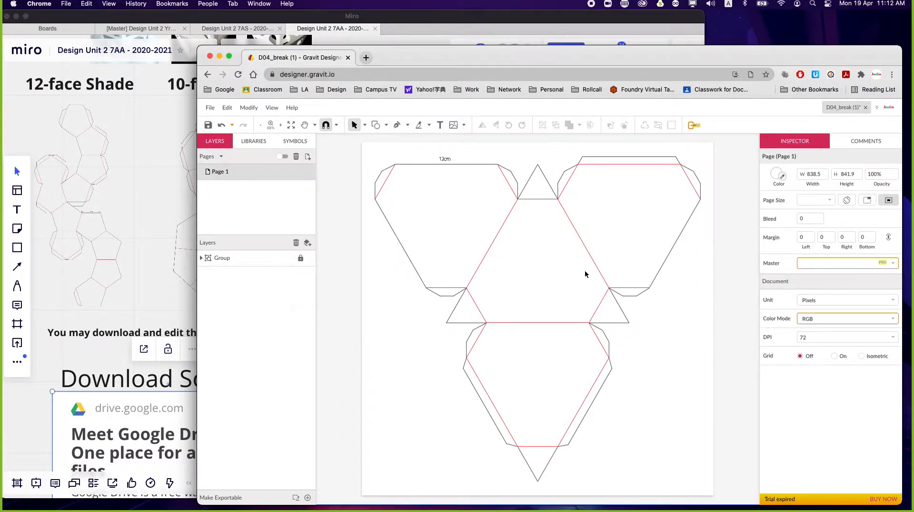
Add two layers to the page, move one beneath the locked template group and name it Reference
drag(489, 251, 626, 353)
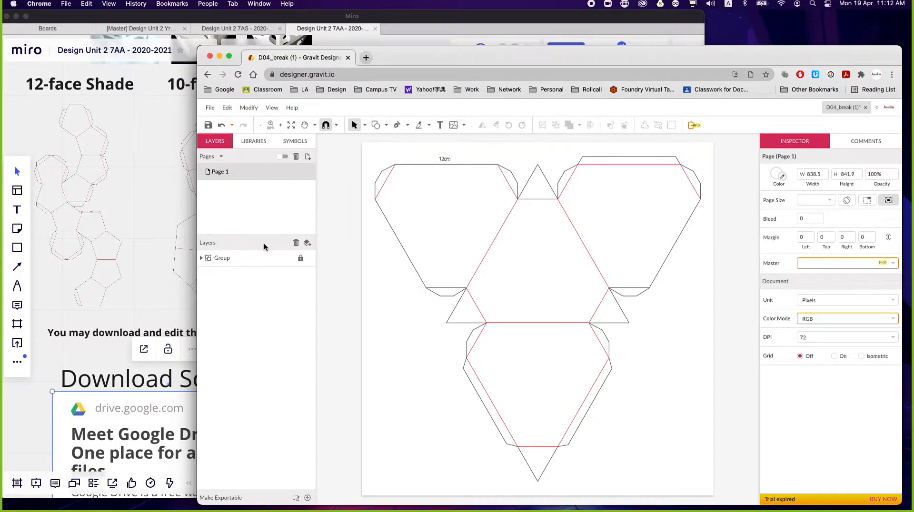
click(307, 244)
click(308, 246)
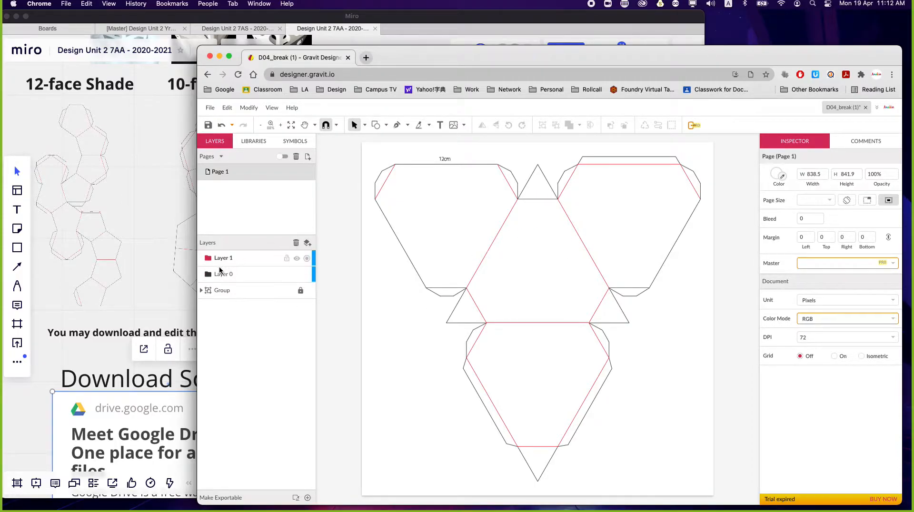
click(221, 274)
drag(230, 276, 223, 302)
double_click(222, 292)
text(Re)
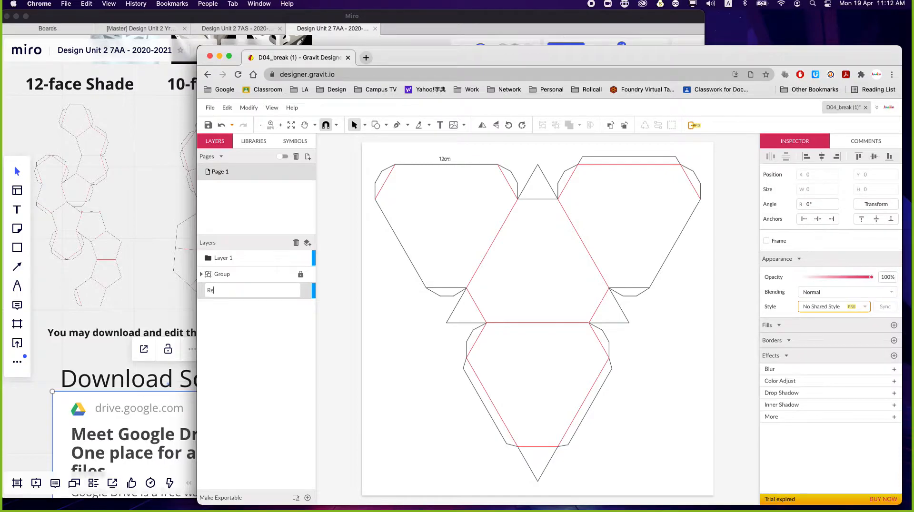
key(Return)
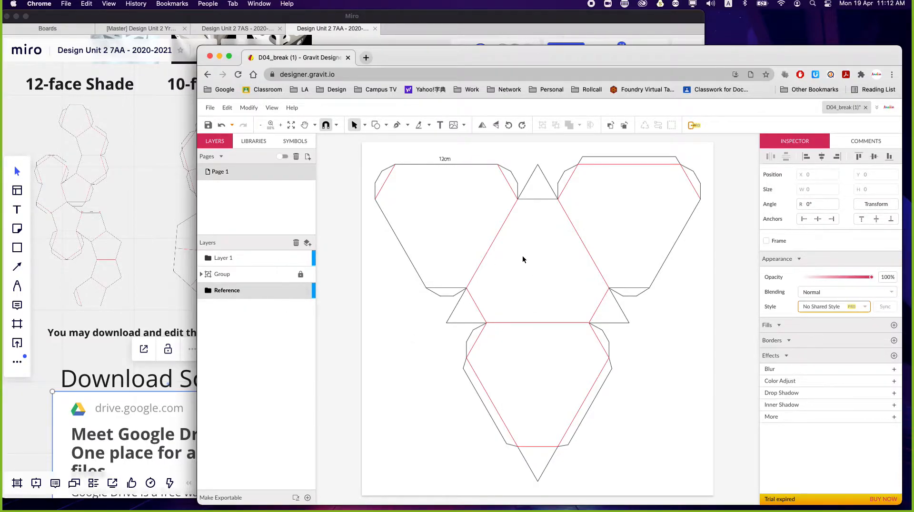
Rename the layer above the template group as Drawing
double_click(227, 256)
text(Draw)
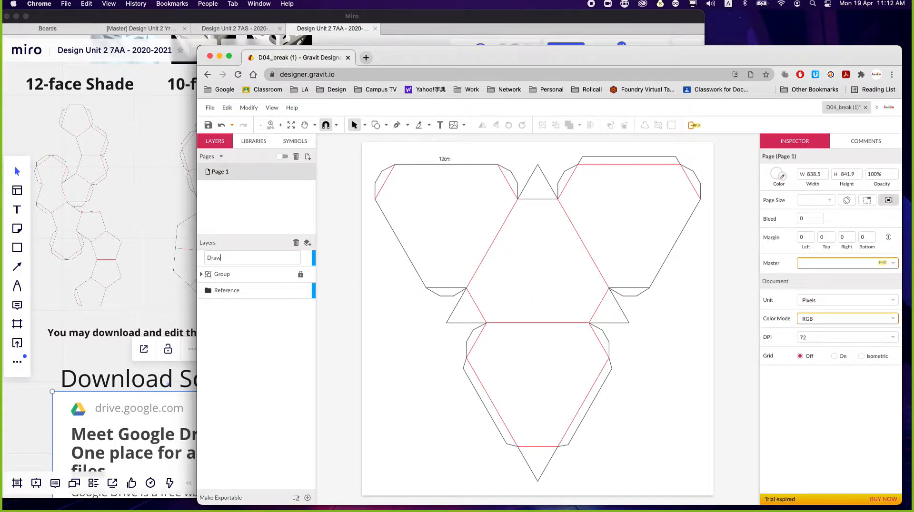
text(ing)
key(Return)
Place the logo screenshot from the desktop onto the lower face of the shade template
key(F11)
key(F11)
drag(2, 193, 533, 336)
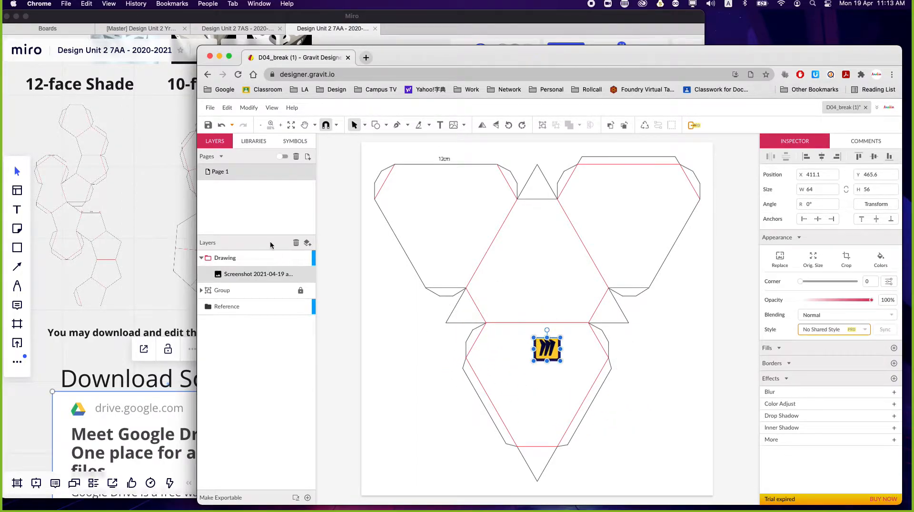
Move the logo screenshot from the Drawing layer into the Reference layer
click(238, 274)
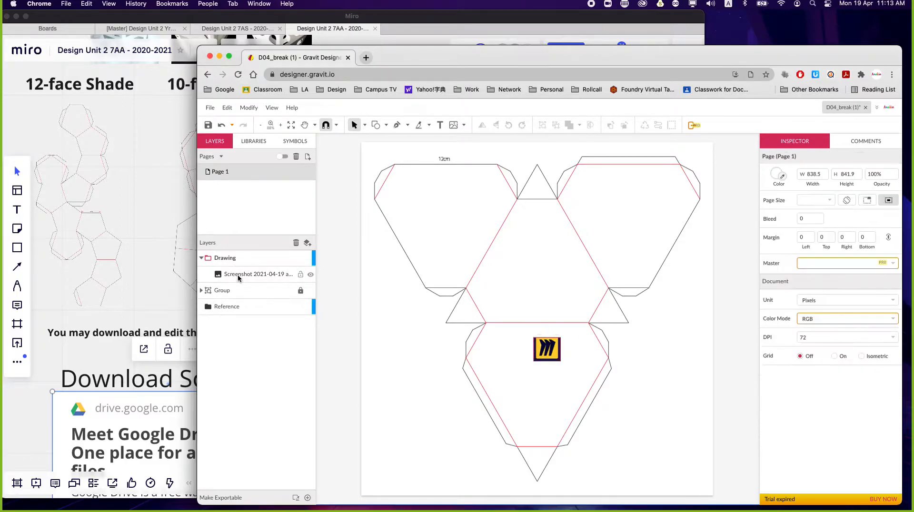
click(229, 260)
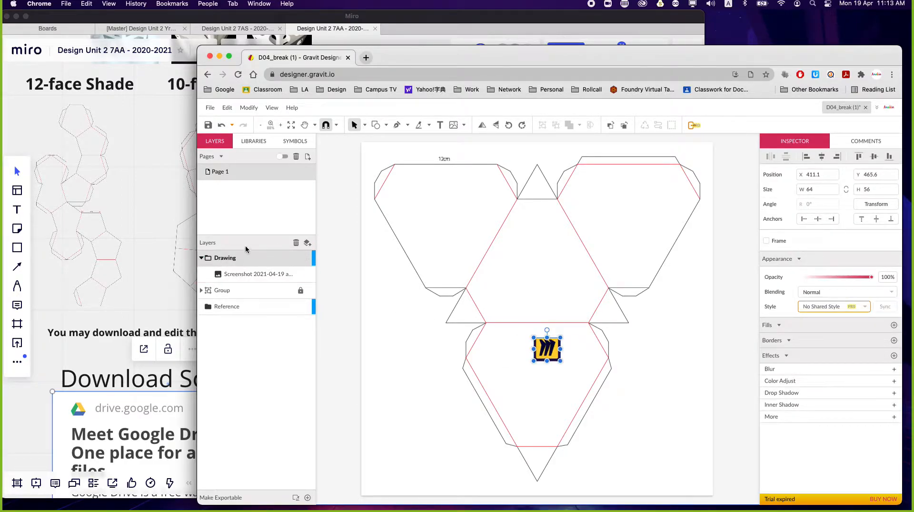
click(224, 261)
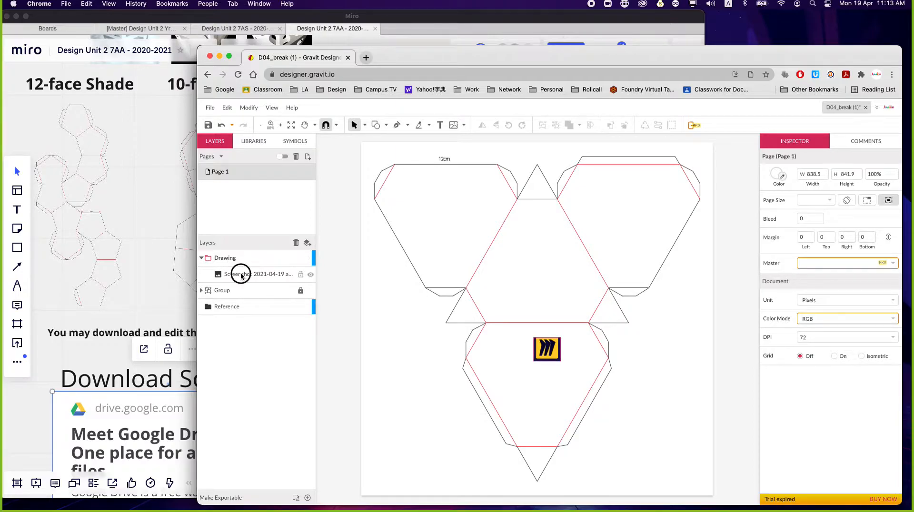
click(235, 274)
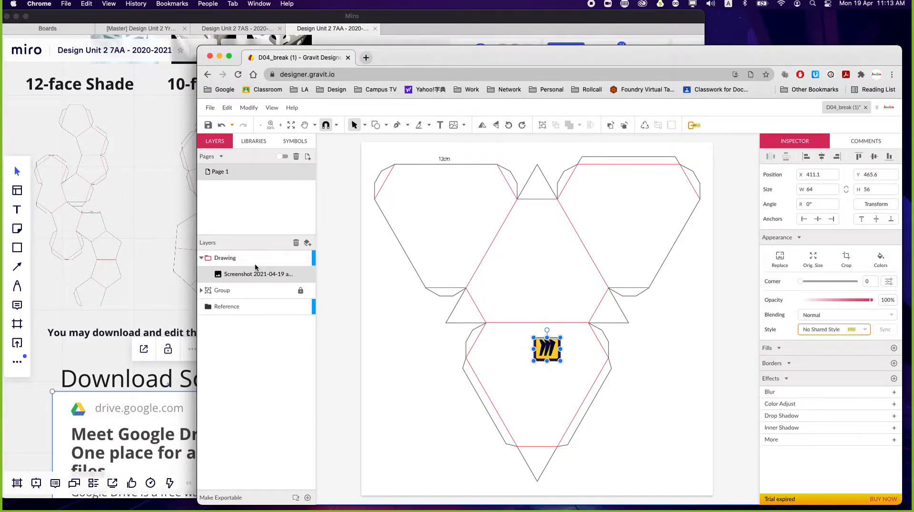
drag(245, 271, 277, 311)
click(210, 291)
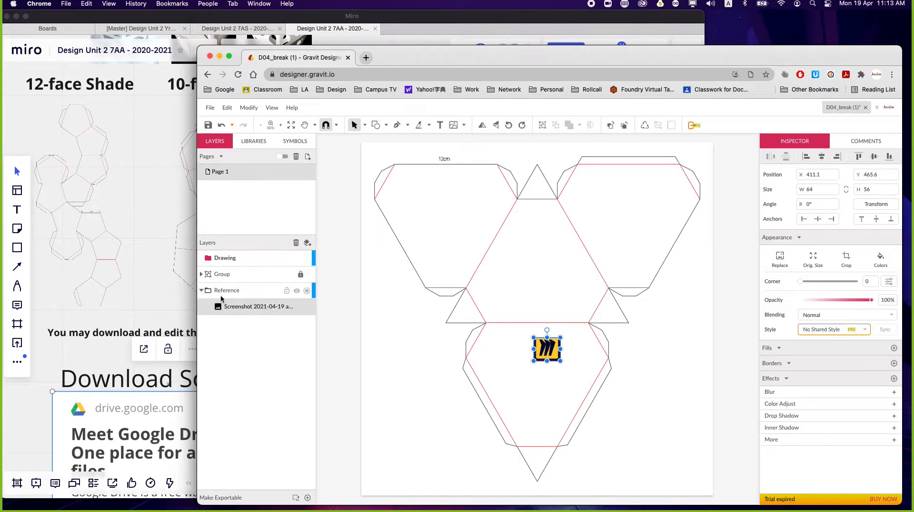
click(241, 309)
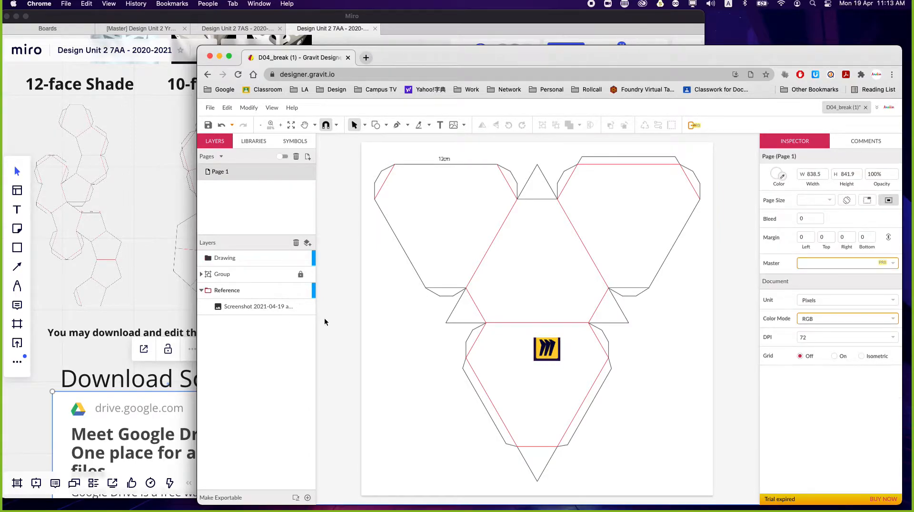
Enlarge the logo screenshot to about 255 by 223 px and position it over the template's lower face
click(547, 350)
drag(551, 352, 583, 324)
drag(545, 350, 553, 377)
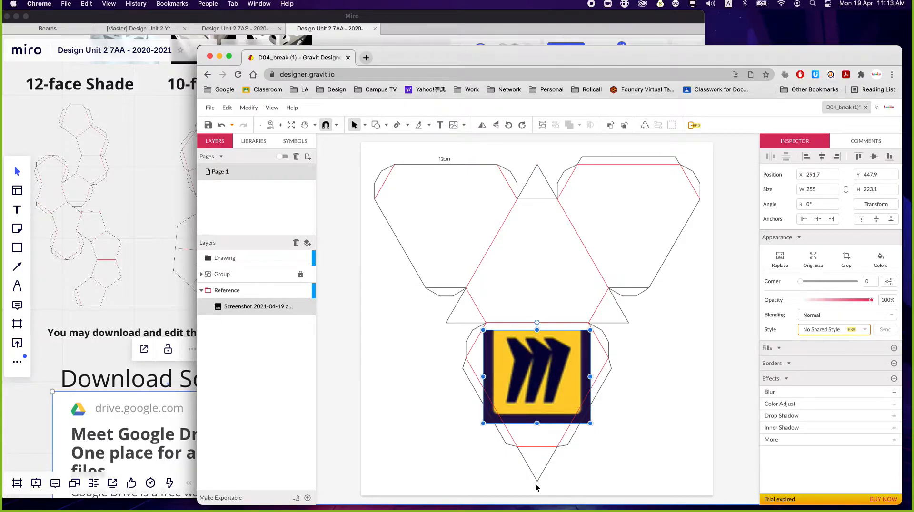
drag(572, 370, 577, 370)
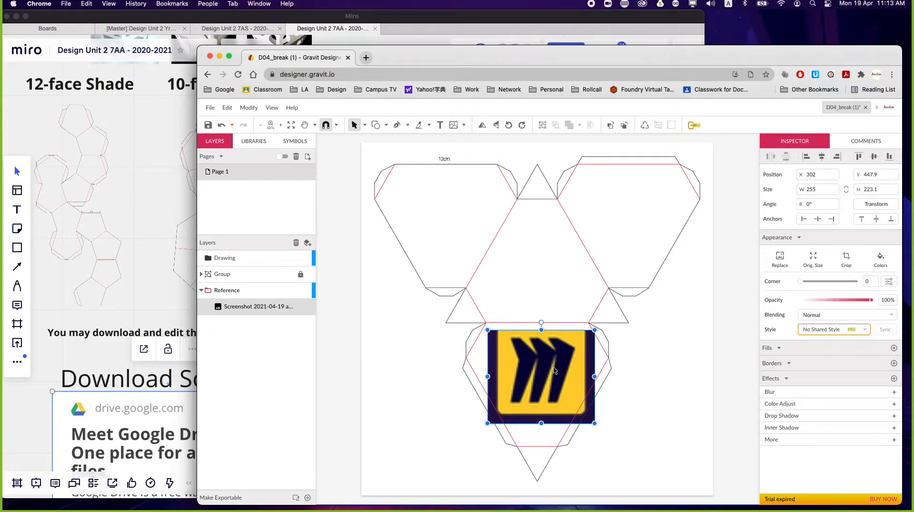
Reduce the logo screenshot's opacity to 30% and lock the Reference layer
click(823, 301)
mouse_move(830, 300)
mouse_down()
mouse_move(810, 299)
mouse_move(821, 300)
mouse_up()
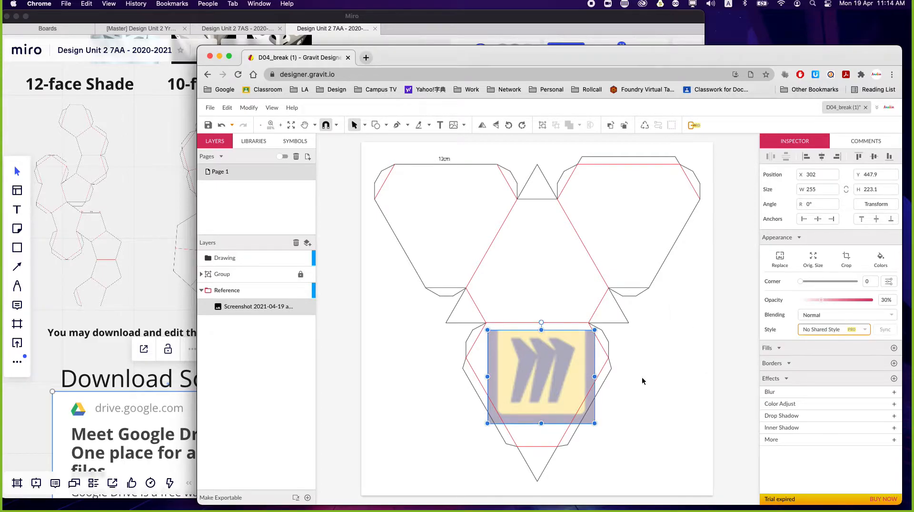
mouse_move(297, 293)
click(287, 291)
drag(534, 374, 562, 359)
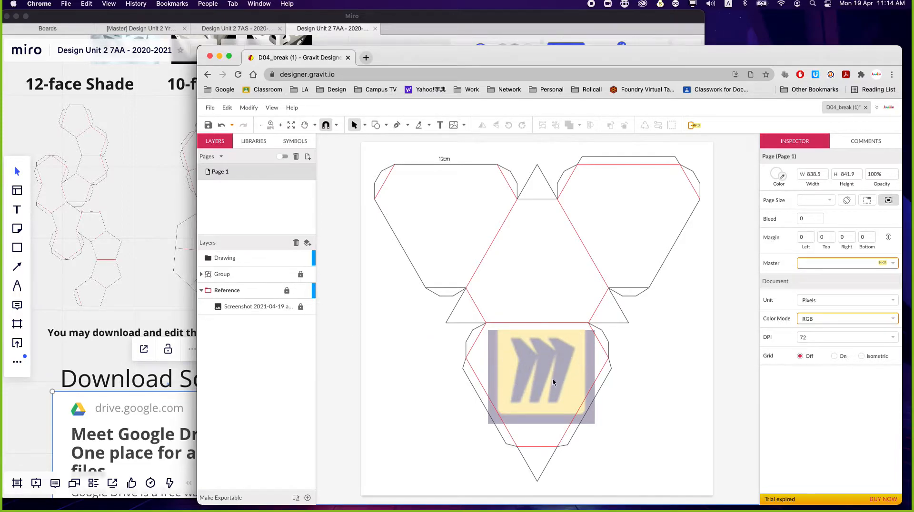
Trace the logo's leftmost bent stroke with the Pen tool as a closed six-point path about 62 by 152 px
click(250, 259)
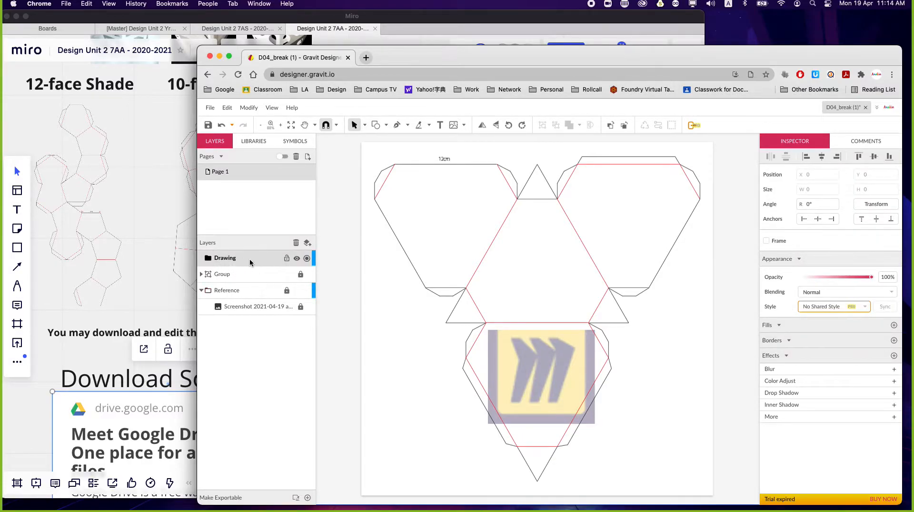
click(399, 126)
scroll(552, 343, down, 3)
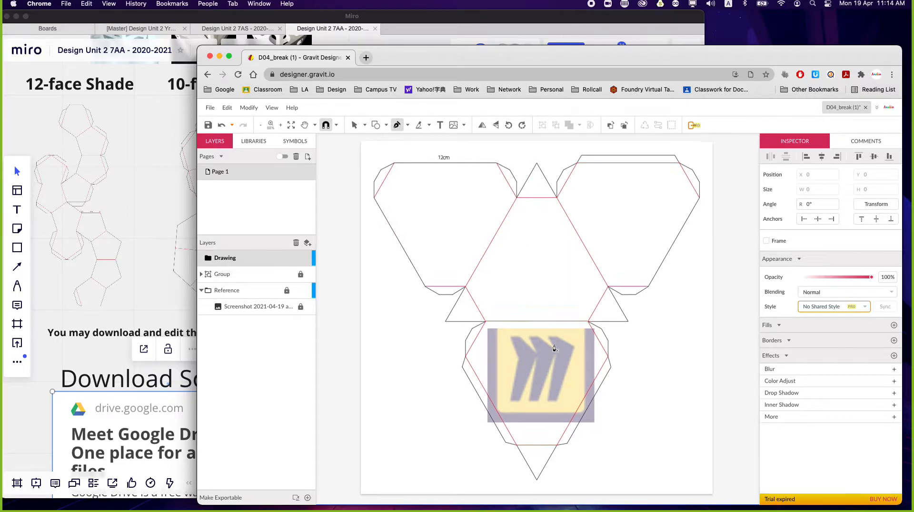
scroll(514, 293, down, 1)
scroll(524, 293, left, 1)
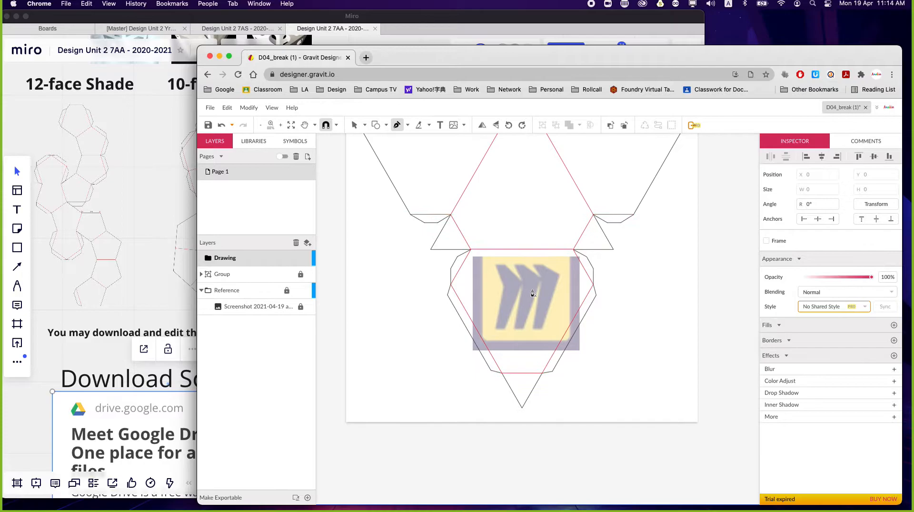
scroll(533, 294, up, 5)
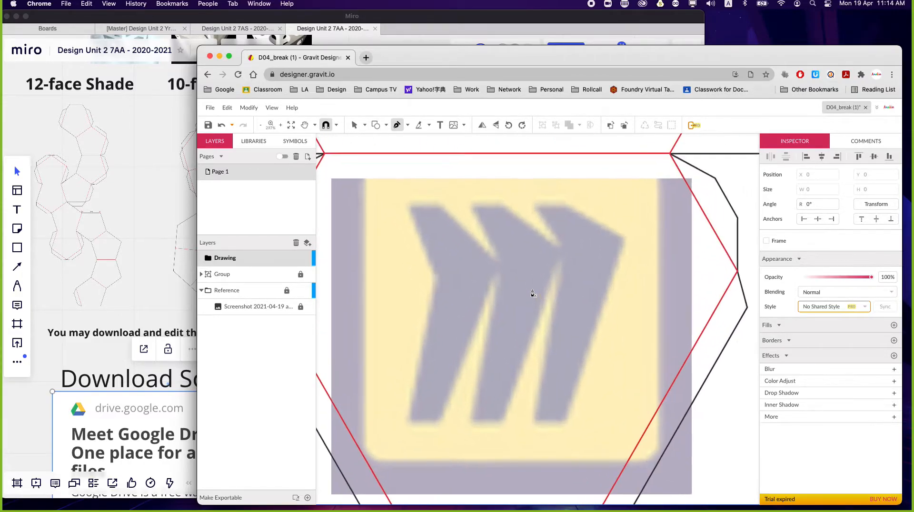
scroll(533, 293, down, 2)
scroll(533, 294, up, 2)
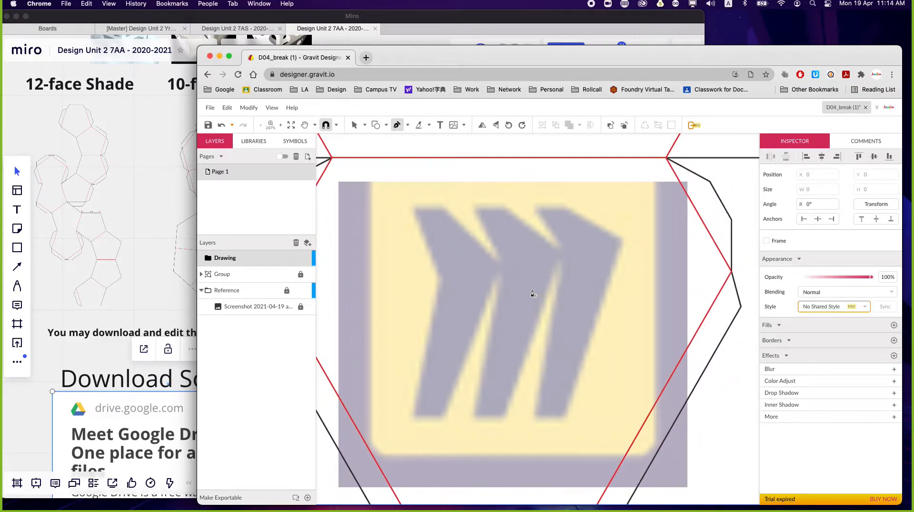
scroll(532, 294, left, 2)
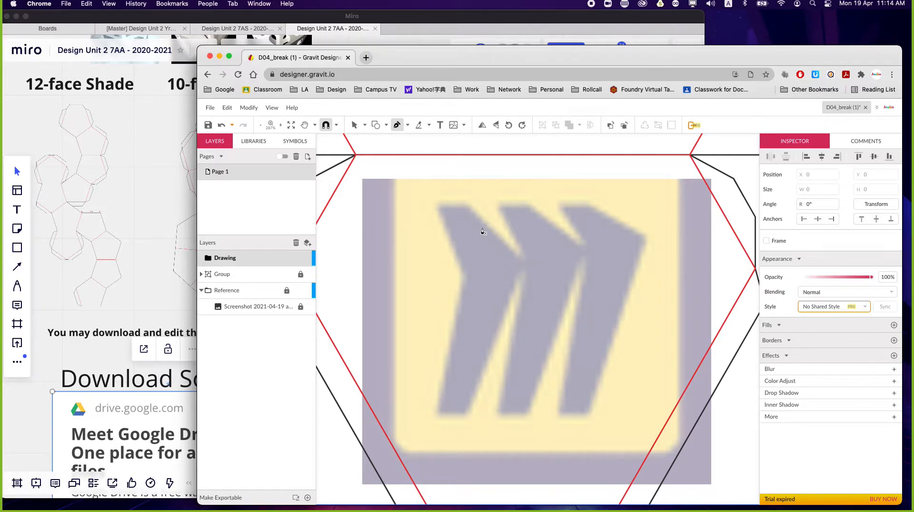
click(439, 207)
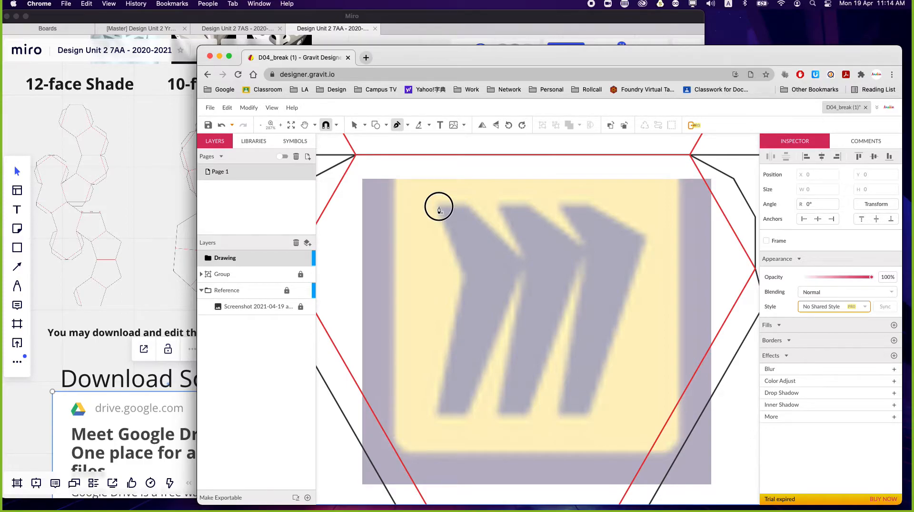
click(466, 274)
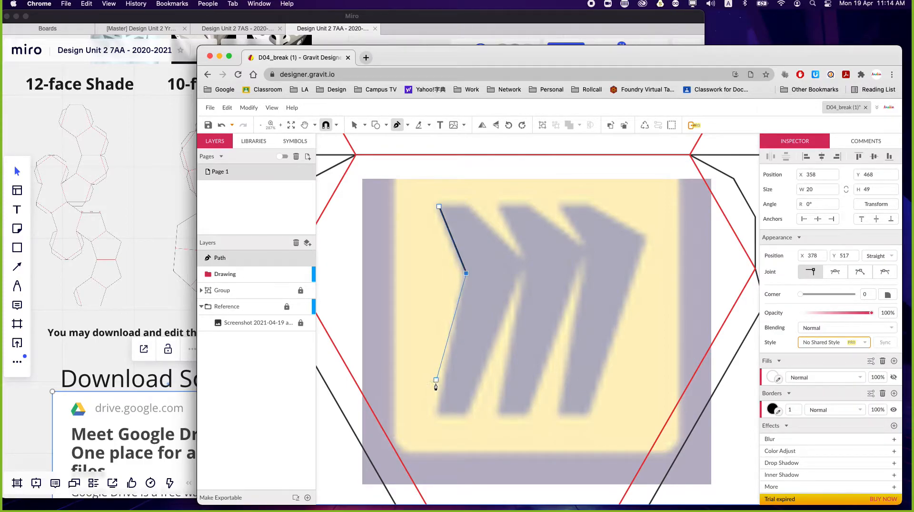
click(438, 414)
click(467, 416)
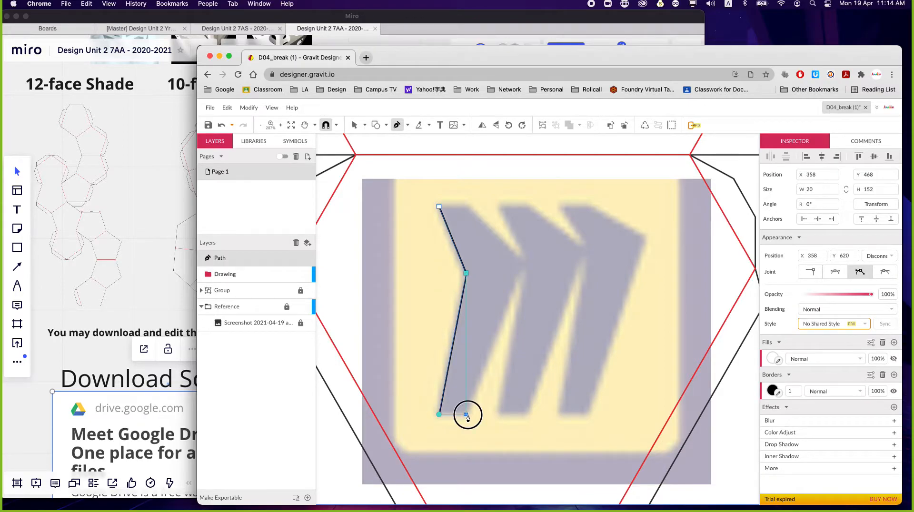
click(524, 264)
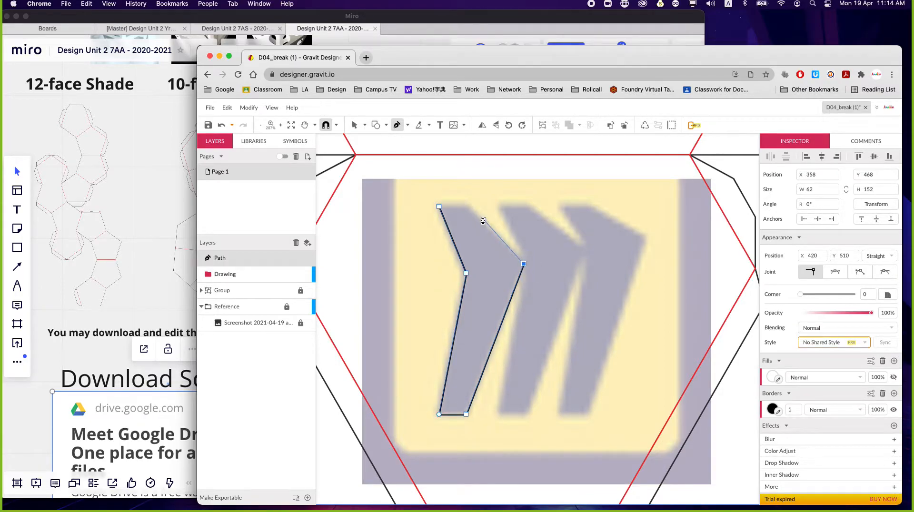
click(469, 207)
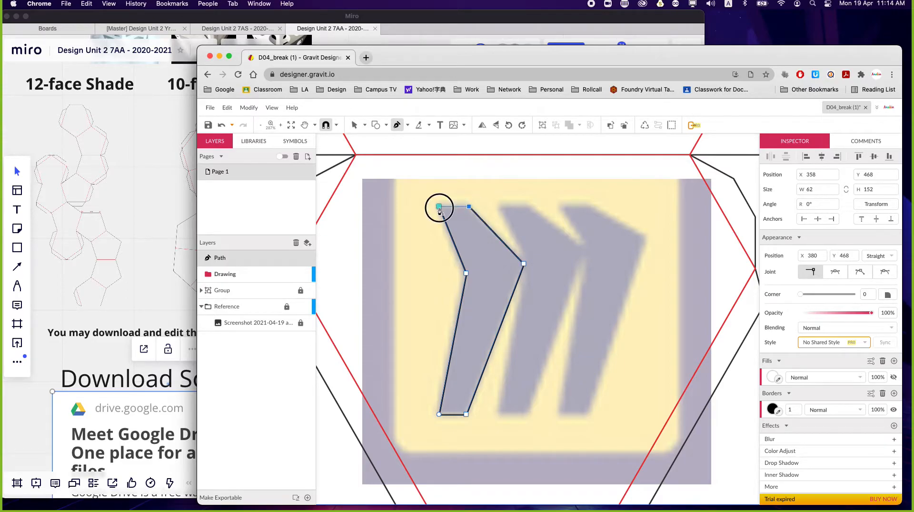
click(439, 207)
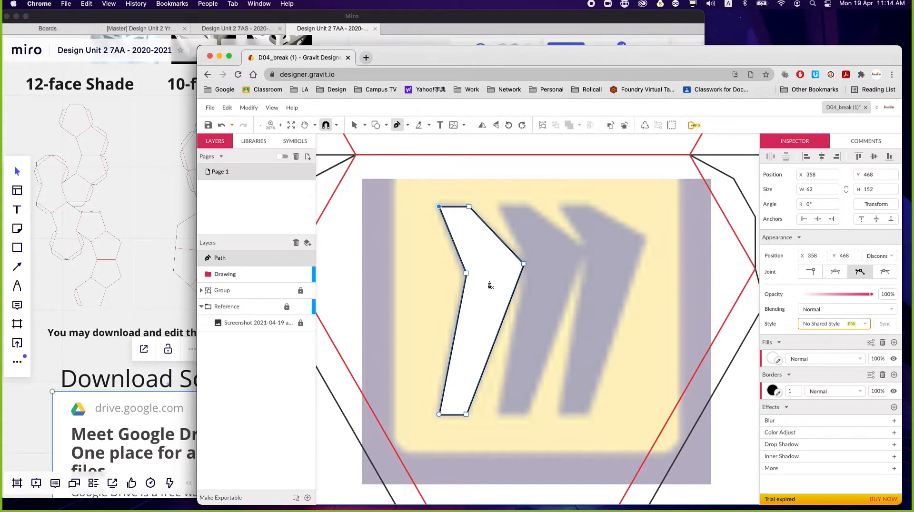
Remove the white fill from the traced path, keeping only its black border
scroll(619, 337, right, 1)
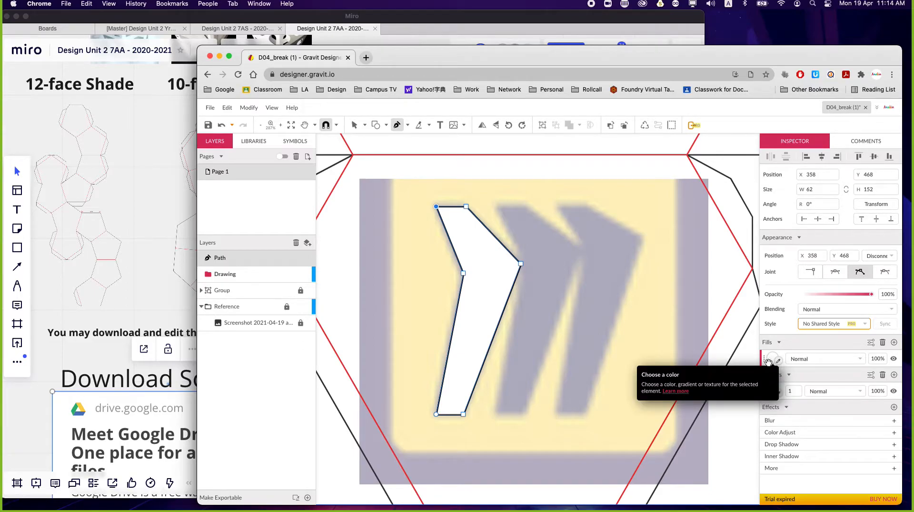
scroll(534, 225, right, 1)
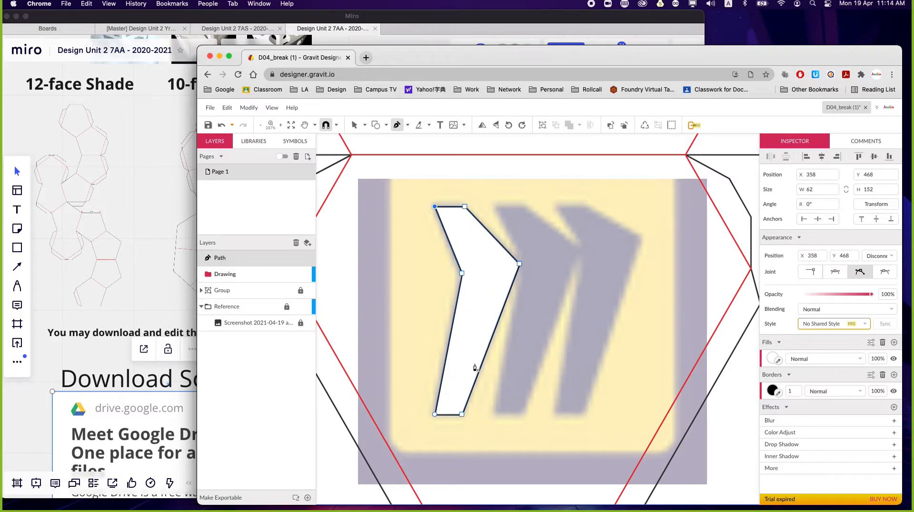
scroll(488, 255, right, 1)
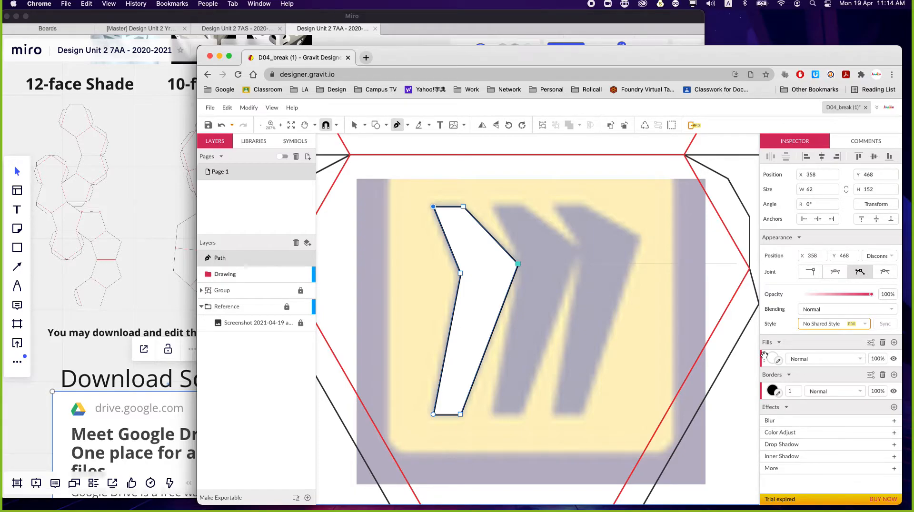
click(763, 354)
drag(764, 354, 739, 347)
drag(738, 347, 726, 325)
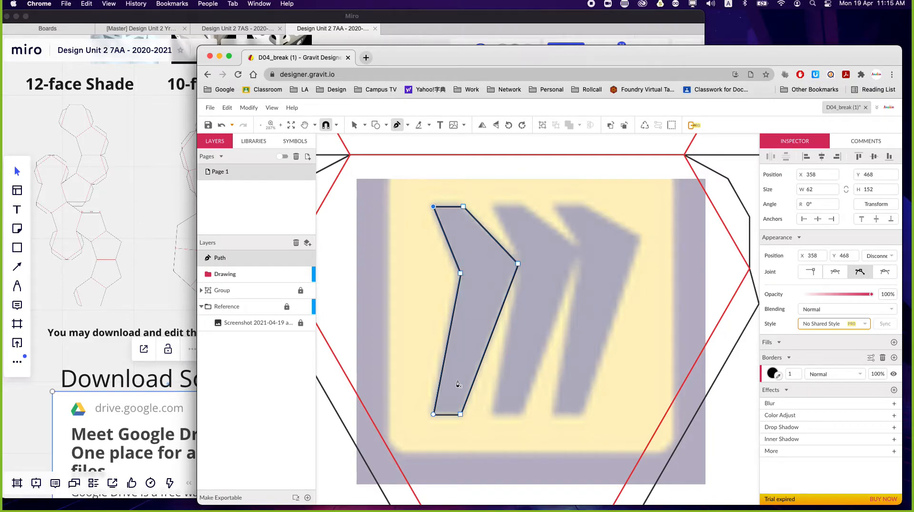
scroll(523, 285, right, 1)
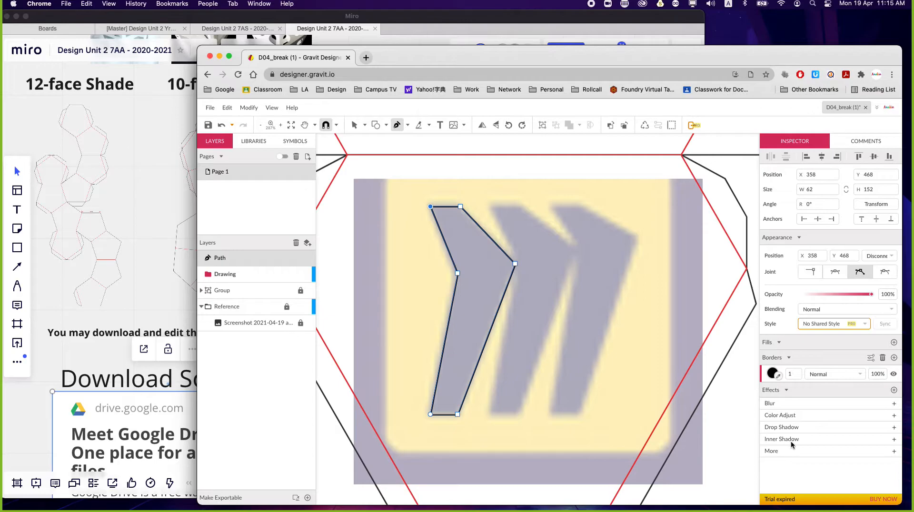
scroll(619, 324, right, 2)
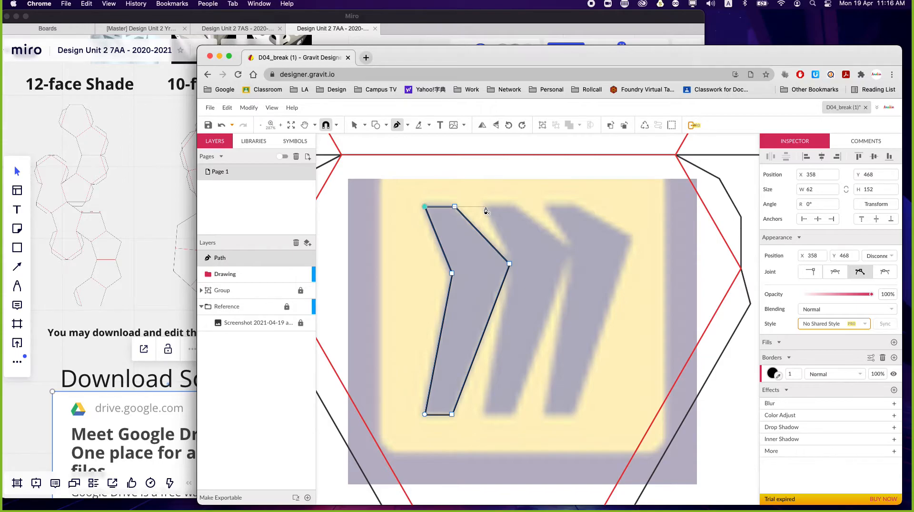
drag(486, 206, 498, 232)
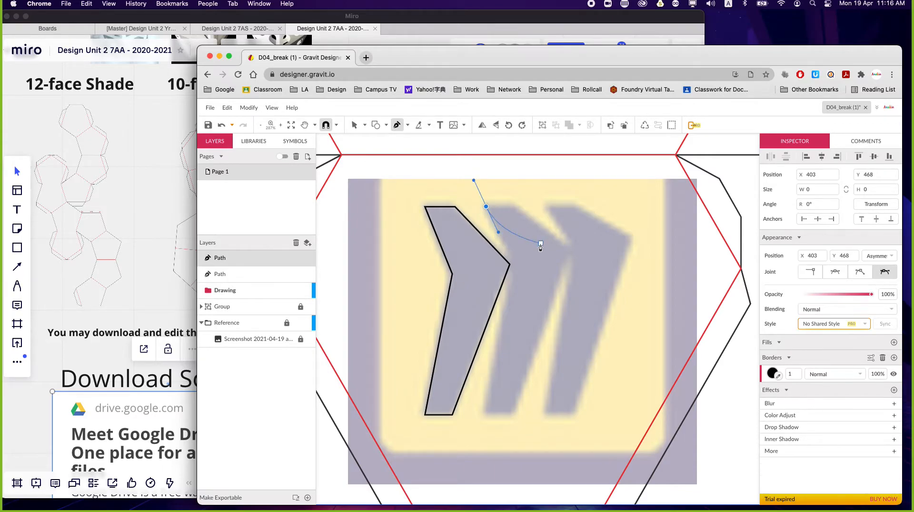
key(Escape)
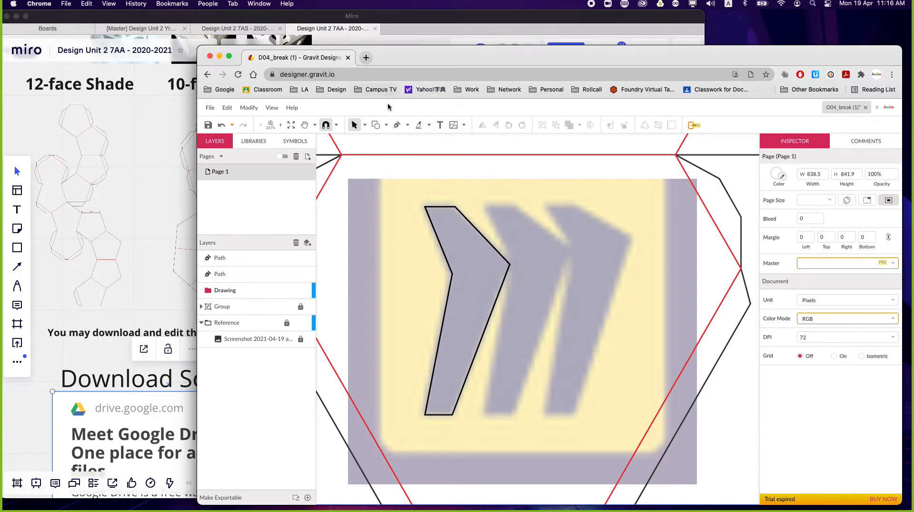
Trace the logo's middle bent stroke with the Pen tool as a closed six-point path about 63 by 152 px
click(402, 126)
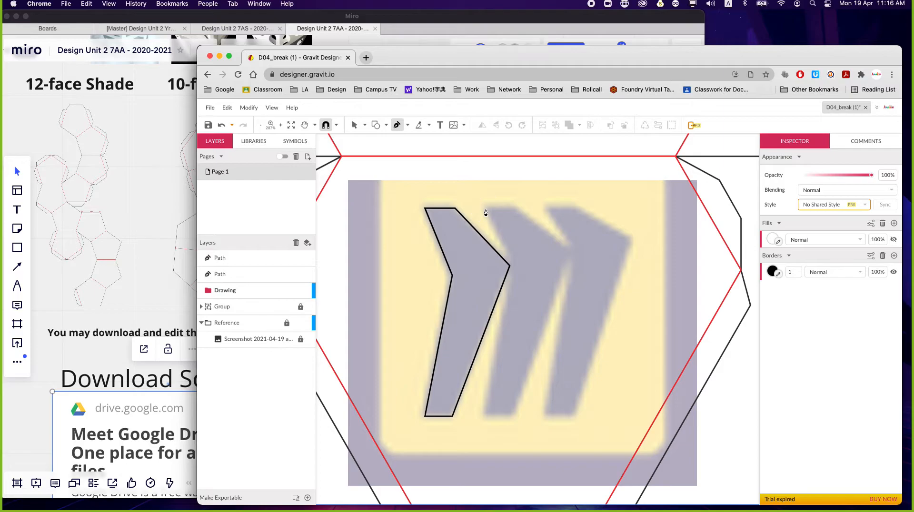
click(486, 208)
click(514, 265)
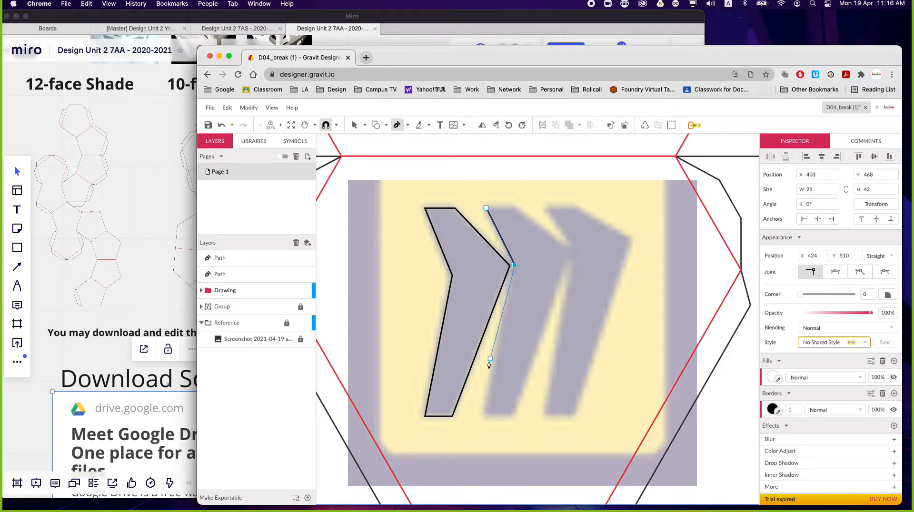
drag(484, 417, 506, 422)
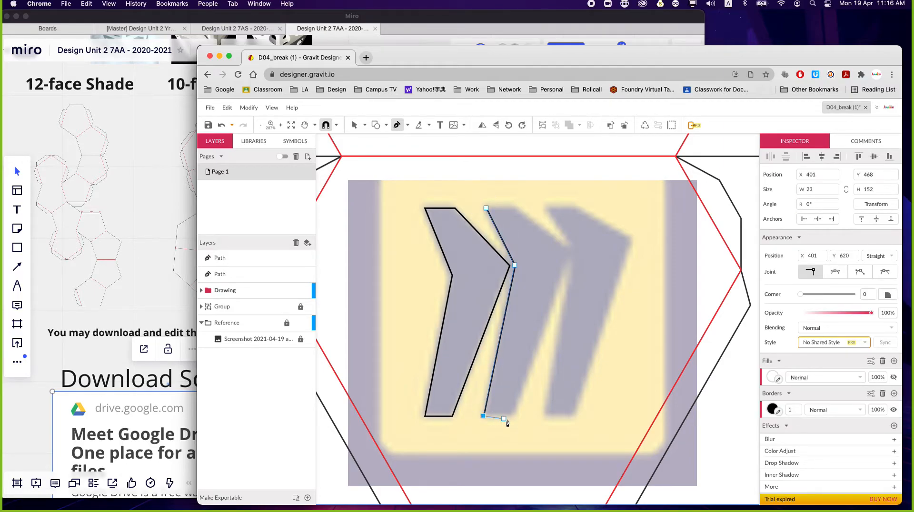
click(515, 417)
click(571, 254)
click(514, 208)
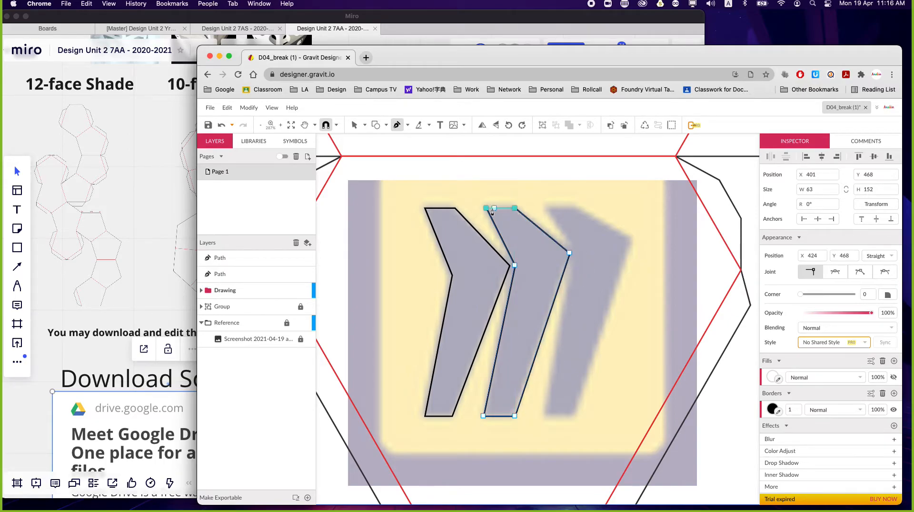
click(486, 209)
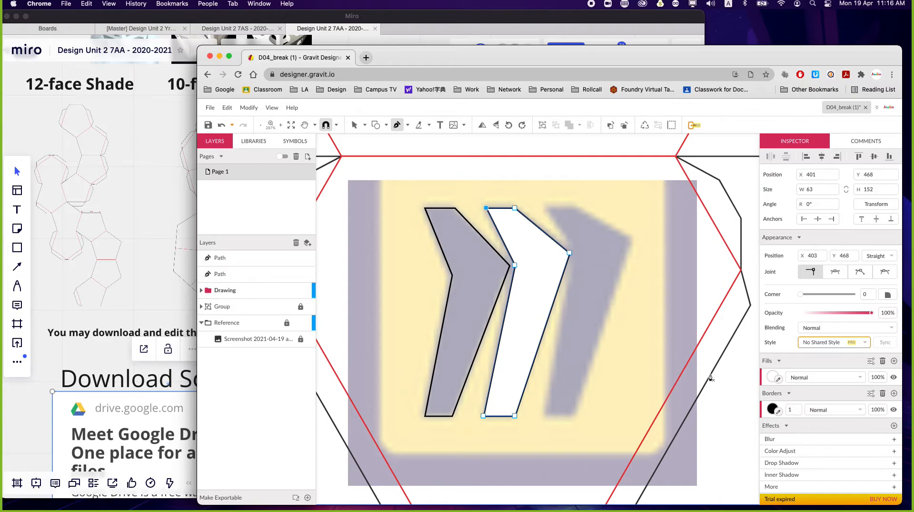
Remove the white fill from the middle stroke's path, keeping only its black border
scroll(710, 373, right, 2)
drag(772, 377, 731, 380)
scroll(704, 381, right, 1)
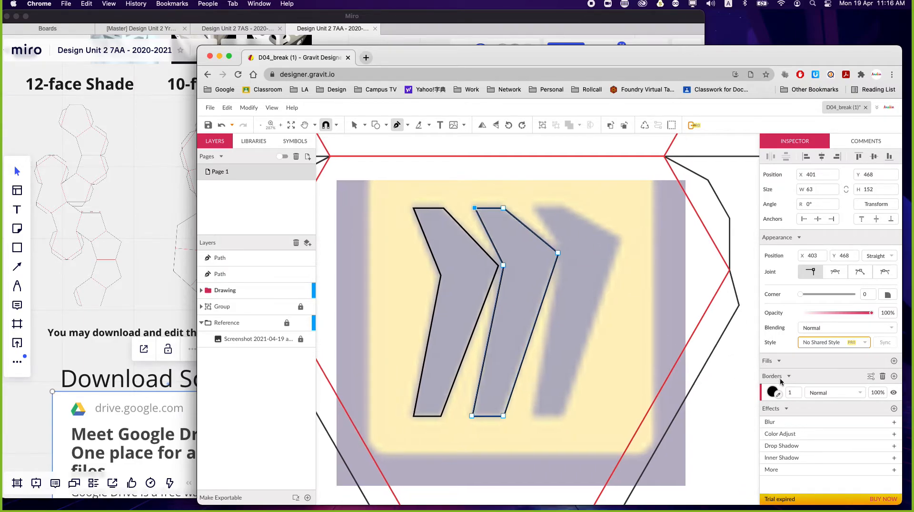
Trace the logo's rightmost bent stroke as a closed six-point path about 63 by 152 px and deselect it
click(532, 208)
click(564, 253)
click(532, 417)
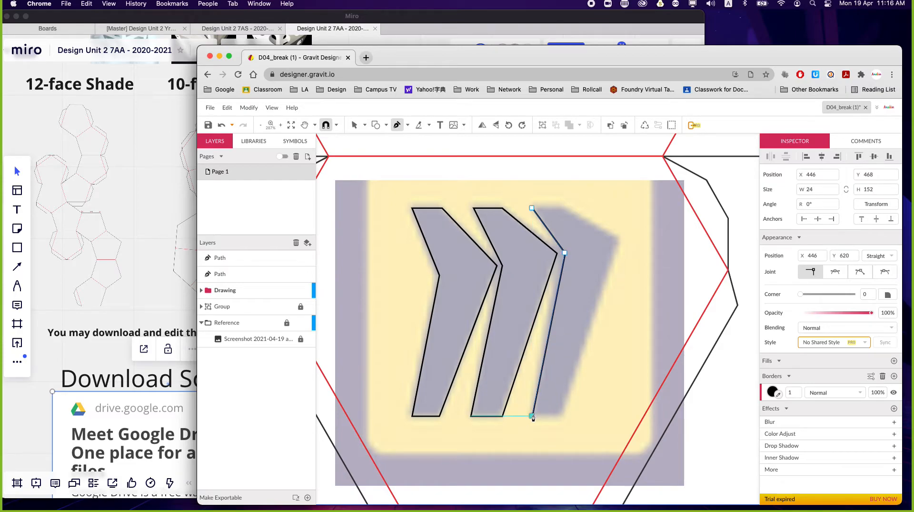
click(563, 417)
click(617, 240)
click(562, 208)
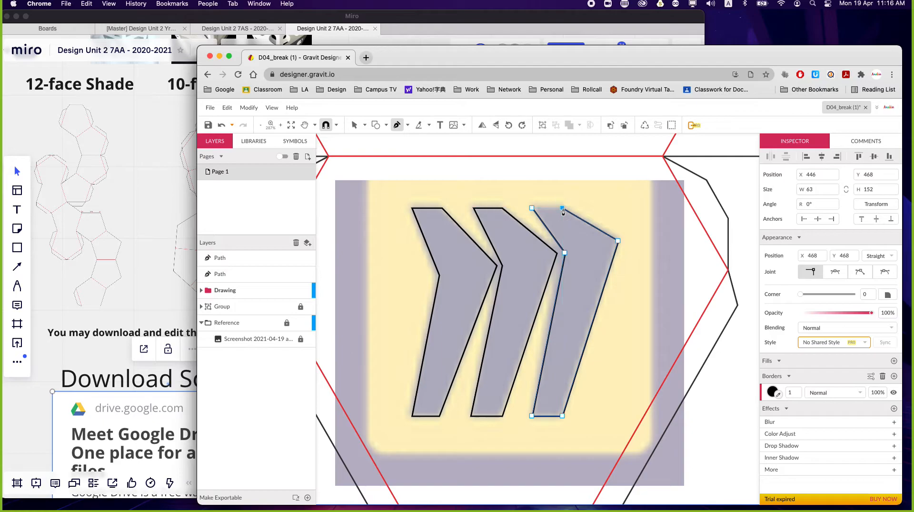
click(532, 209)
scroll(442, 155, up, 3)
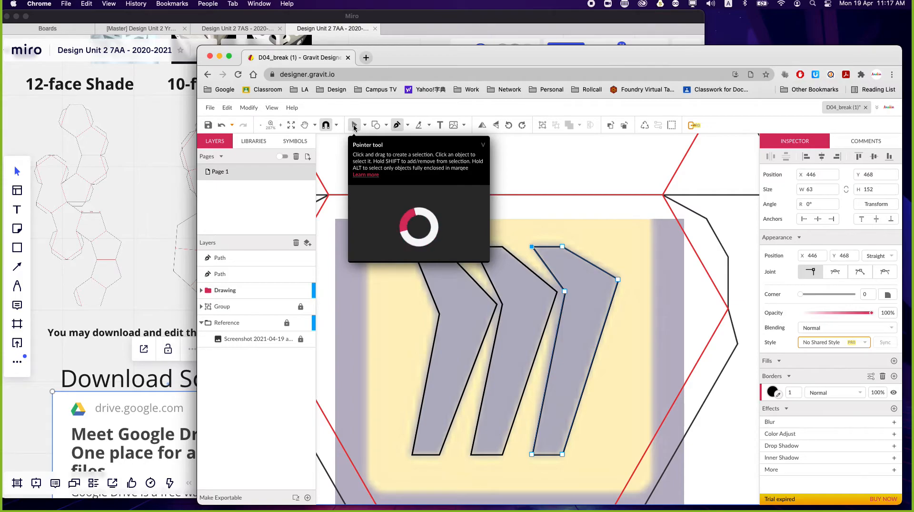
click(354, 125)
click(496, 186)
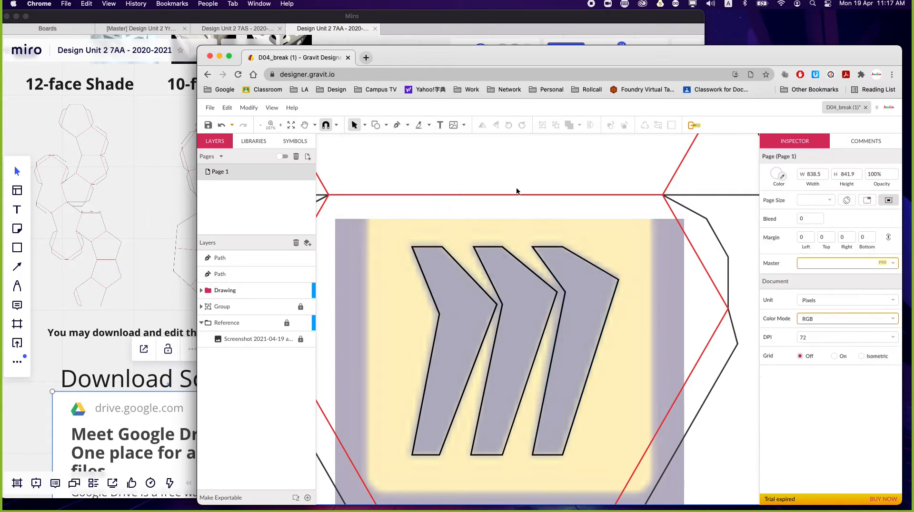
Move the two loose paths above the Drawing layer into that layer together
scroll(576, 236, down, 2)
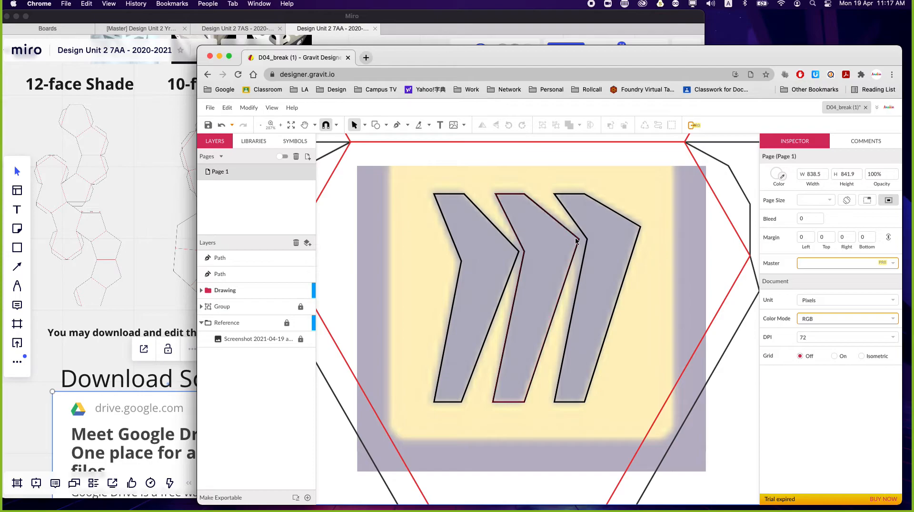
scroll(535, 282, down, 3)
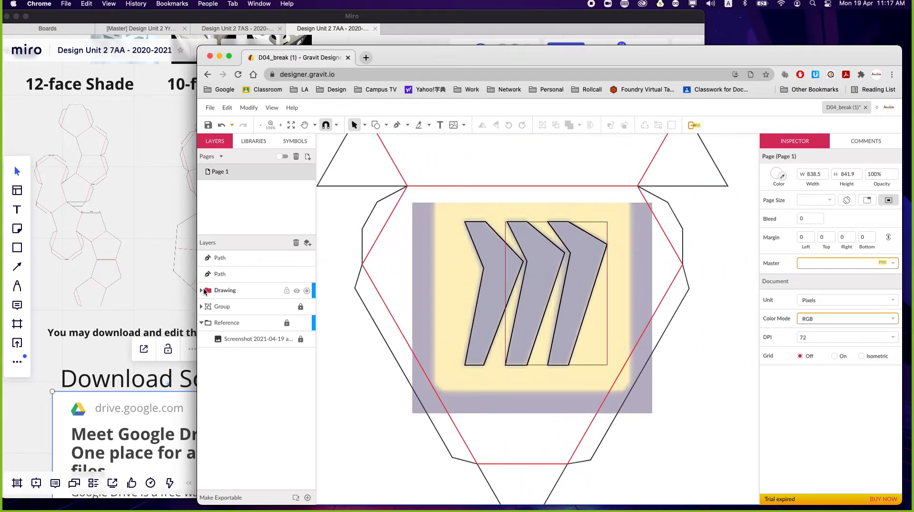
click(228, 269)
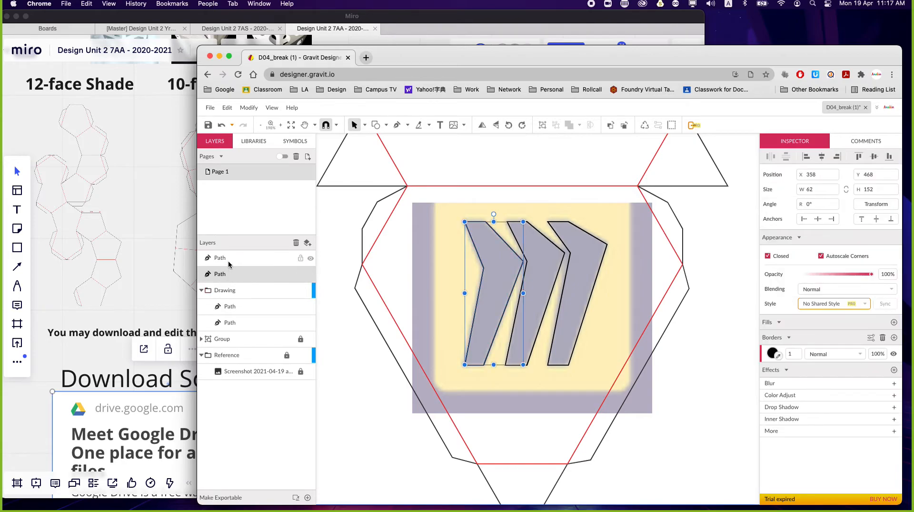
shift+click(227, 261)
drag(227, 268, 227, 294)
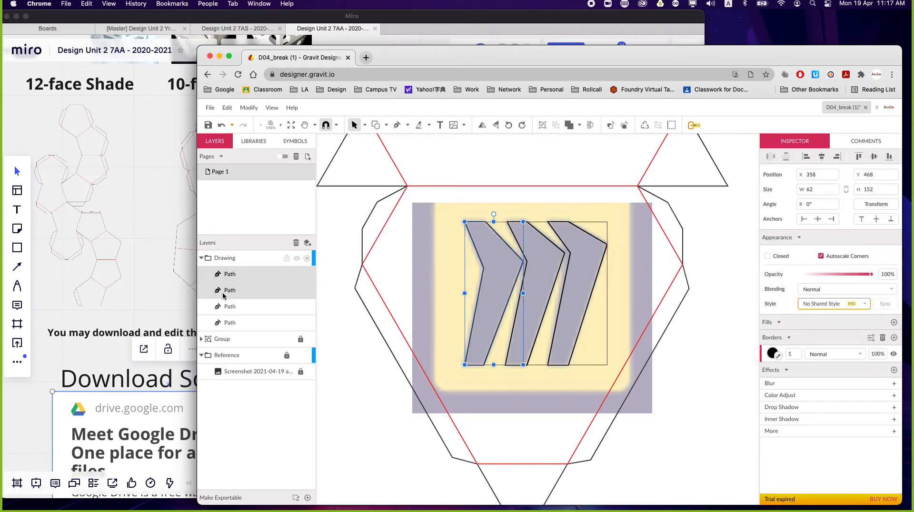
Toggle the Drawing layer's visibility off and on to check that it contains all the traced strokes
click(297, 259)
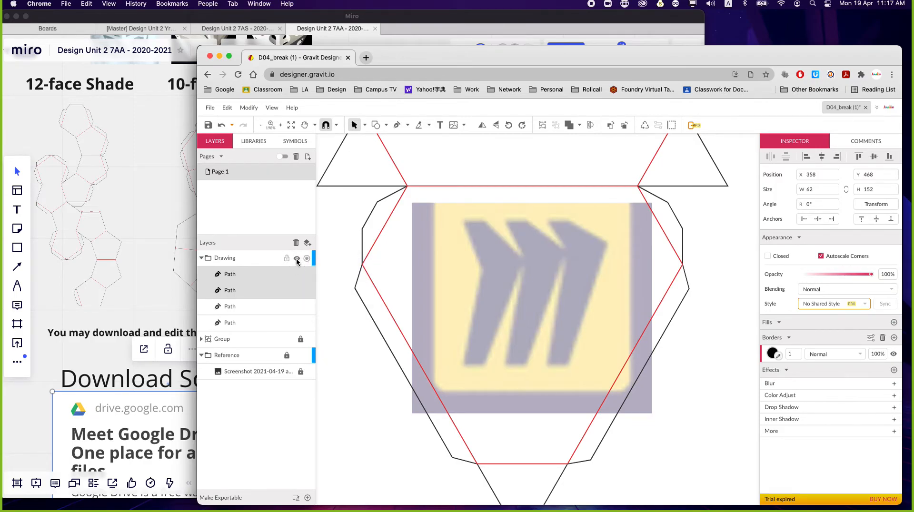
click(296, 259)
click(296, 259)
click(296, 259)
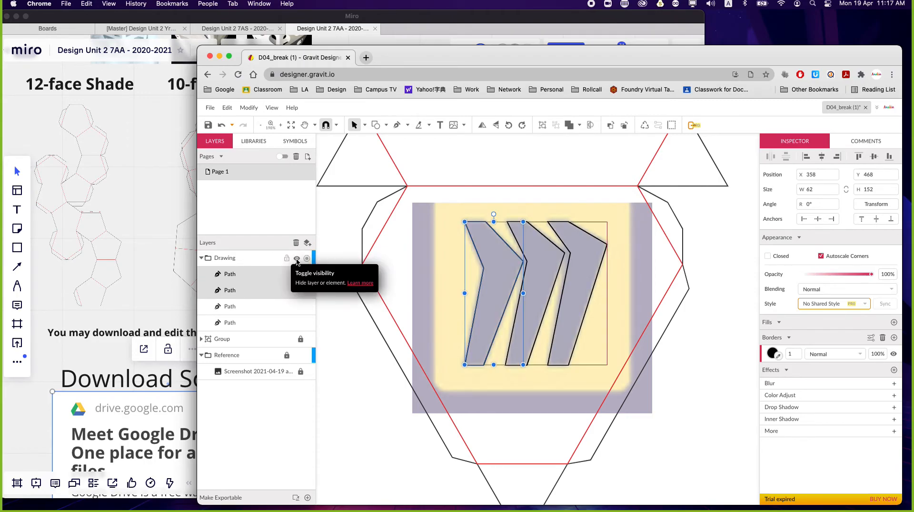
Hide the logo screenshot in the Reference layer, leaving the traced outlines on the template
click(224, 258)
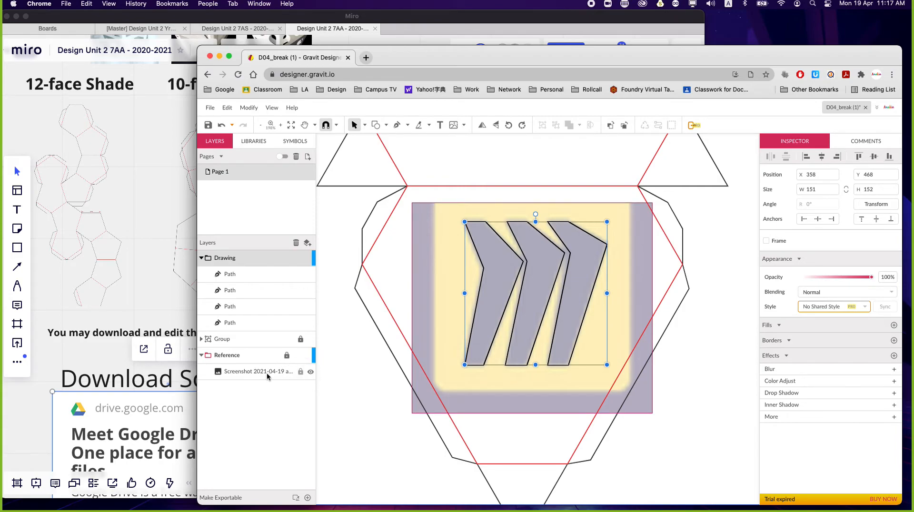
click(311, 372)
click(438, 316)
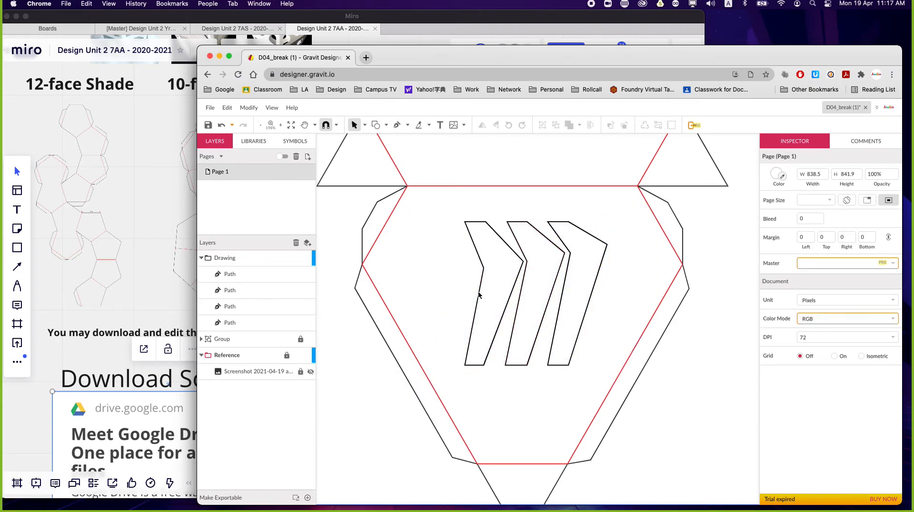
Select the three traced strokes together and shift them slightly within the template's lower face to about X 353, Y 472
scroll(591, 310, down, 5)
scroll(591, 309, up, 2)
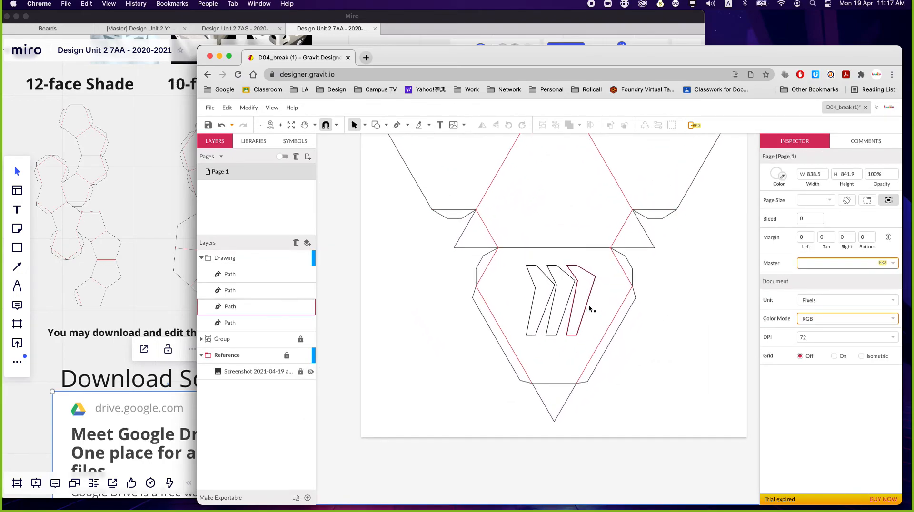
scroll(590, 309, up, 2)
click(573, 394)
drag(580, 411, 477, 301)
drag(548, 344, 546, 347)
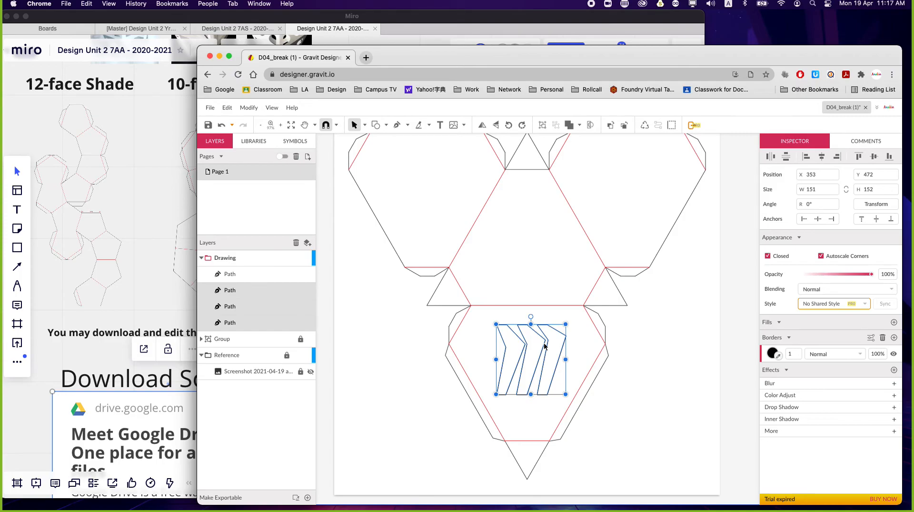
click(580, 390)
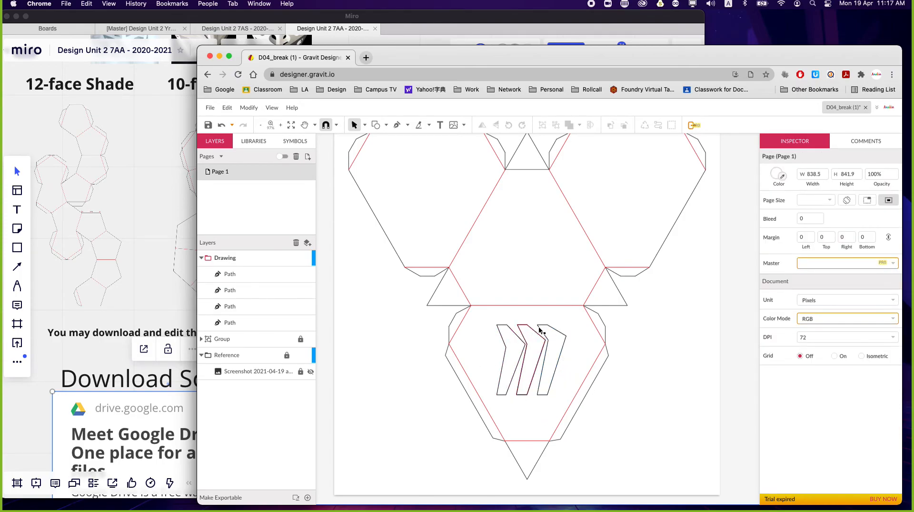
Select the whole Drawing layer so that all the traced strokes are selected together on the template
click(240, 261)
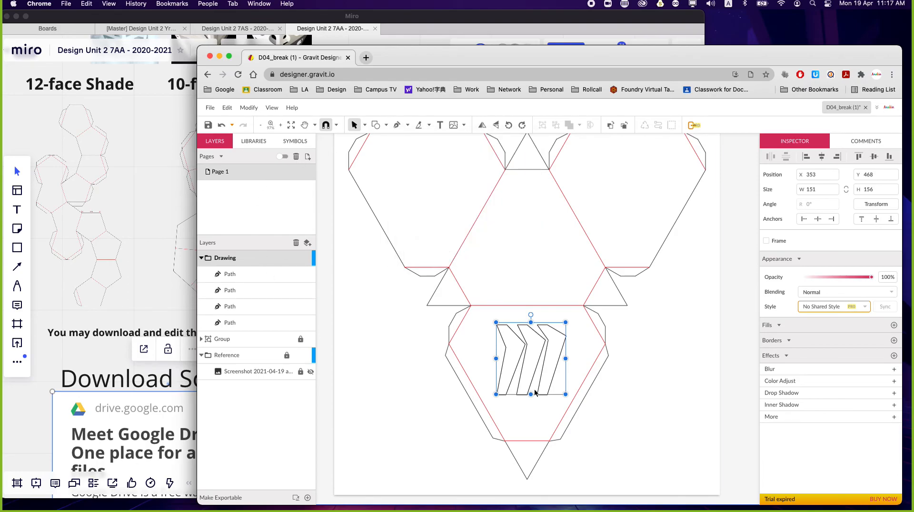
click(247, 370)
click(247, 373)
scroll(492, 380, up, 3)
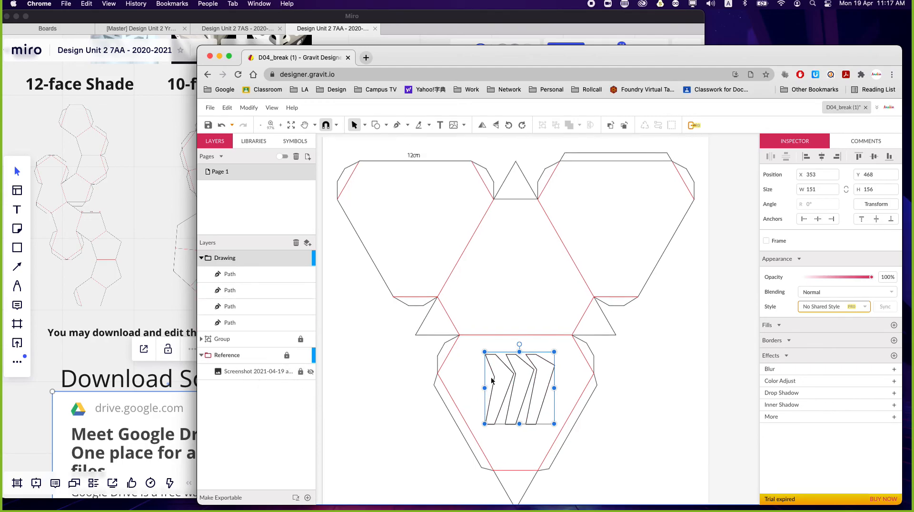
scroll(492, 380, up, 2)
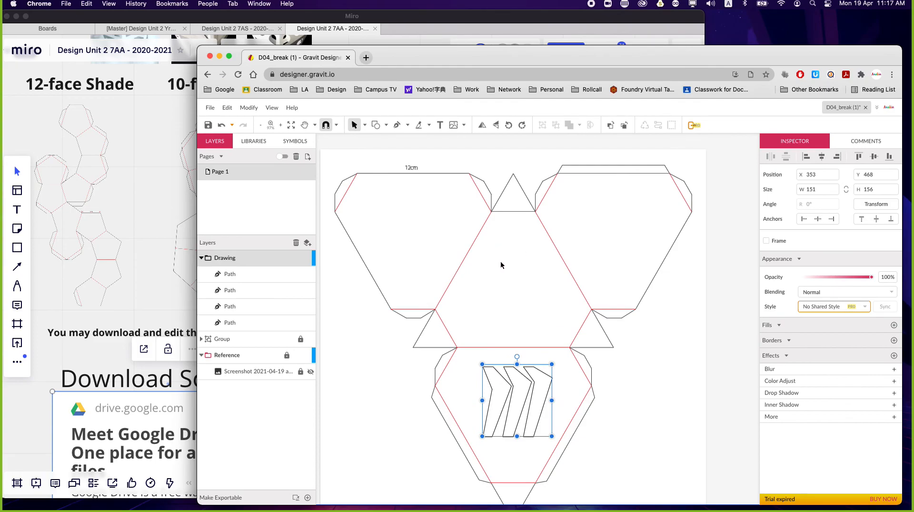